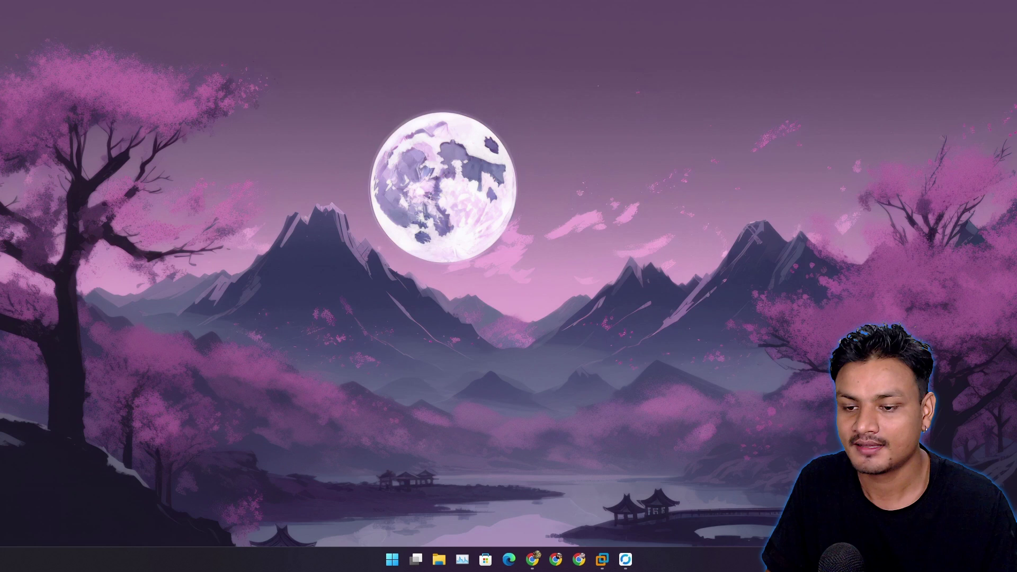
Open the app download page from rustdesk.com and look over the platform builds of release 1.2.3-2.
{"action": "left_click", "coordinate": [532, 558]}
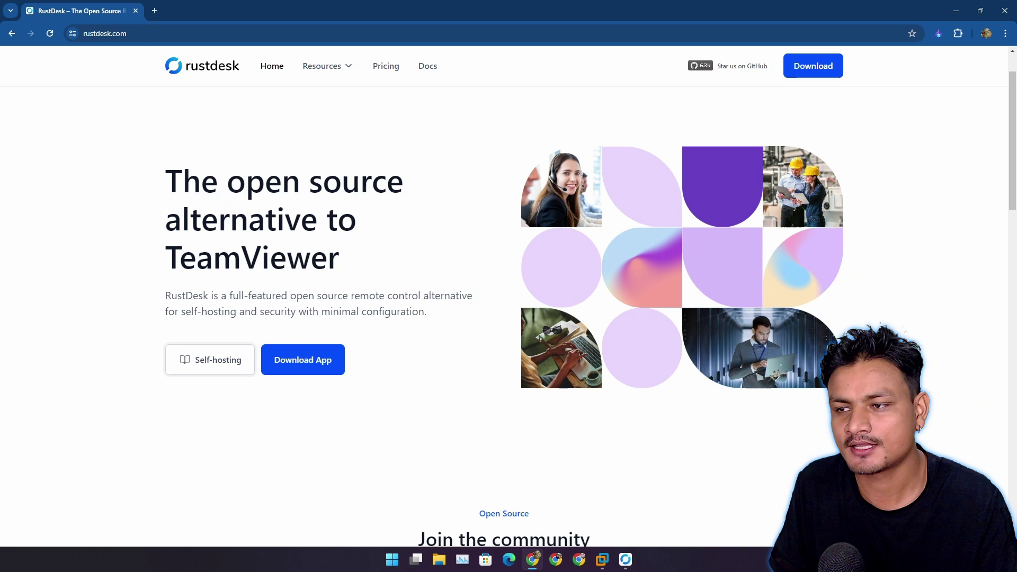
{"action": "left_click_drag", "start_coordinate": [165, 180], "coordinate": [340, 259]}
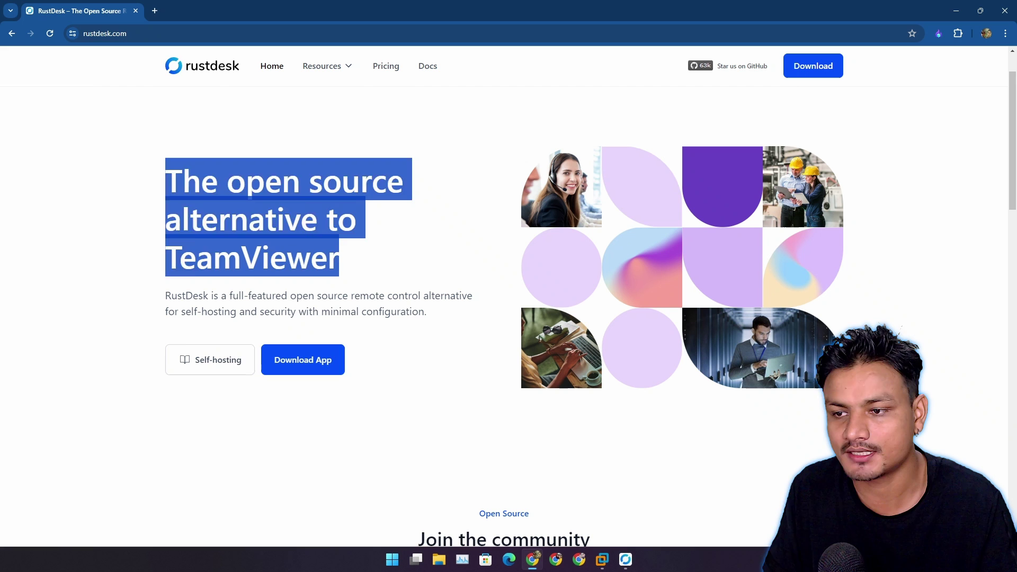
{"action": "left_click", "coordinate": [303, 359]}
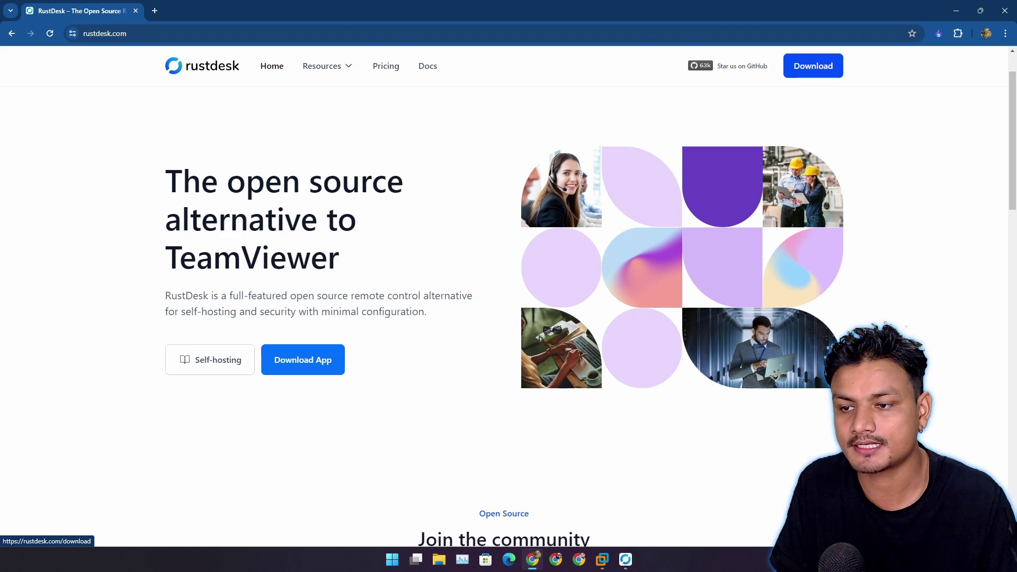
{"action": "left_click", "coordinate": [302, 360]}
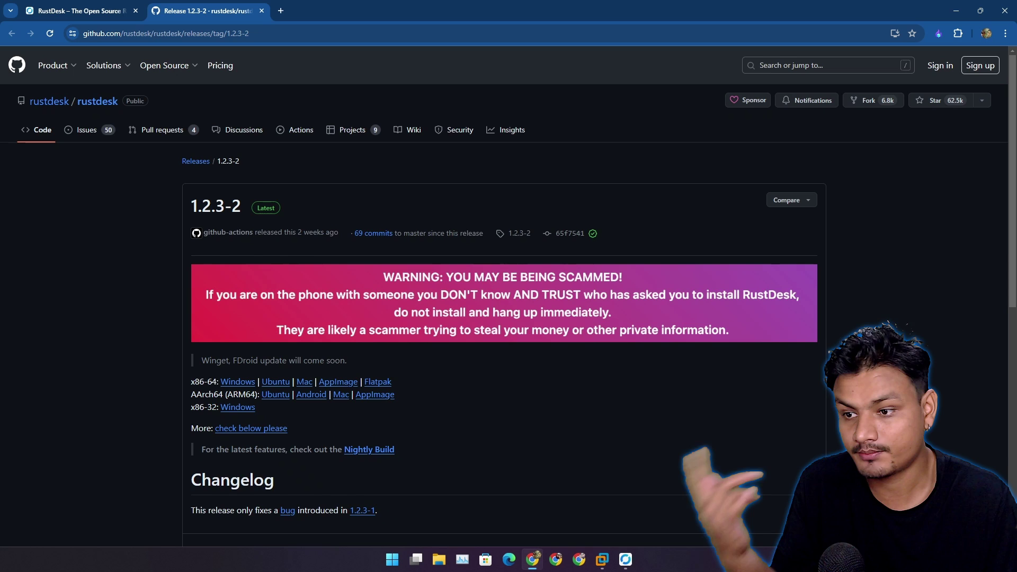
{"action": "scroll", "coordinate": [237, 275], "scroll_direction": "down", "scroll_amount": 2}
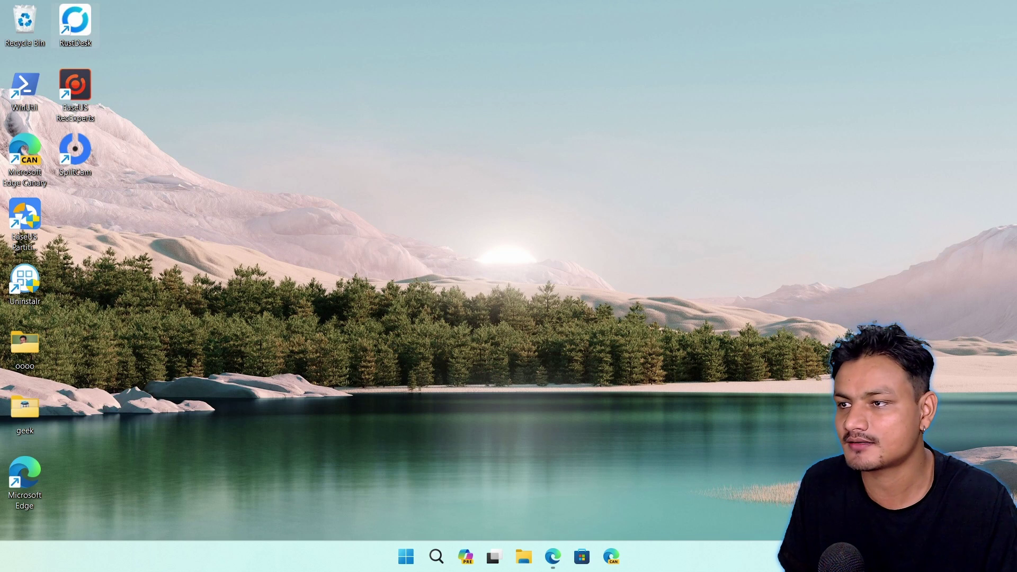
Launch RustDesk on the second computer and copy its ID.
{"action": "double_click", "coordinate": [75, 24]}
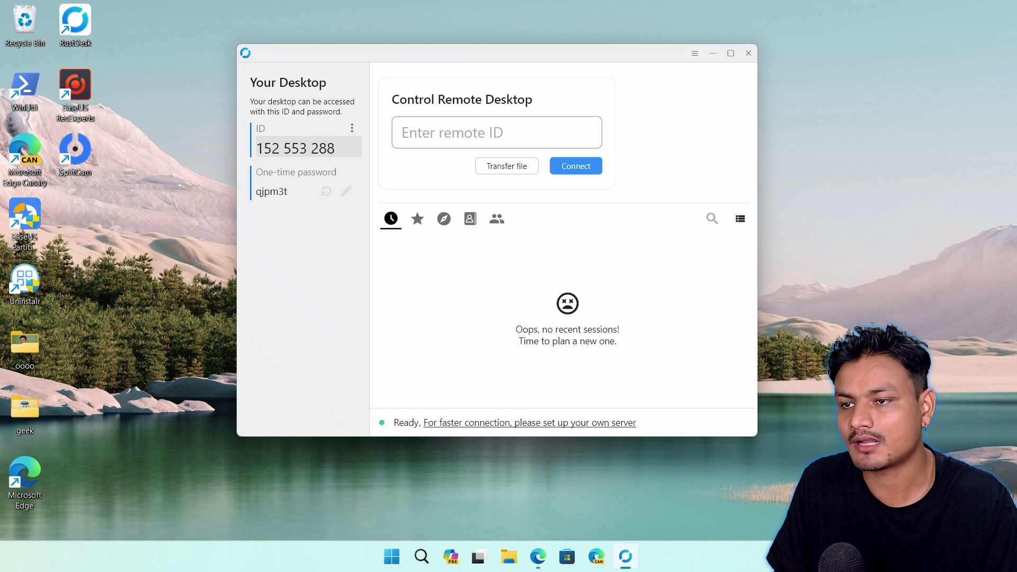
{"action": "left_click_drag", "start_coordinate": [335, 149], "coordinate": [256, 148]}
{"action": "right_click", "coordinate": [288, 148]}
{"action": "left_click", "coordinate": [311, 157]}
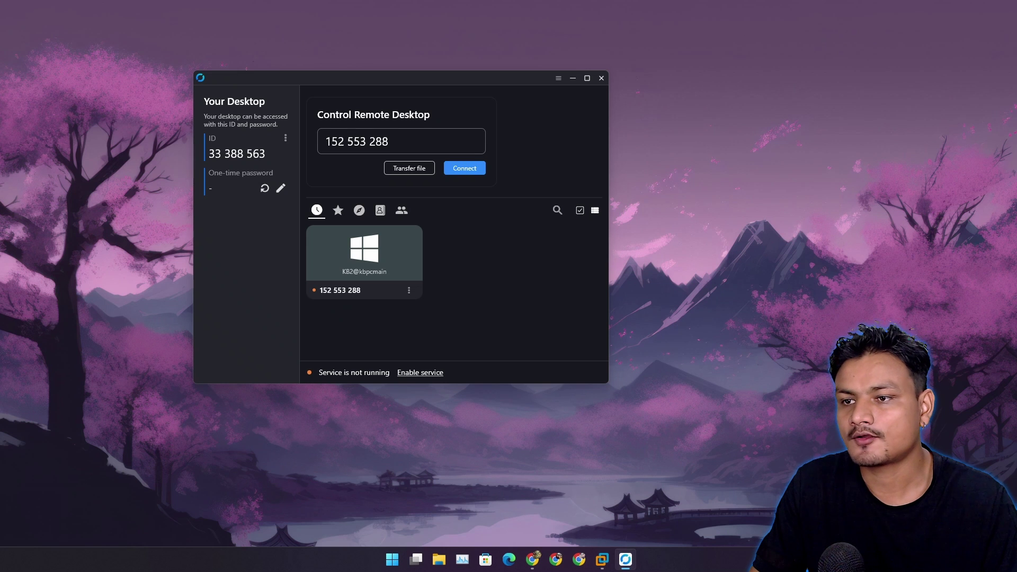
Enter the copied remote ID under Control Remote Desktop on the main computer and connect.
{"action": "left_click_drag", "start_coordinate": [390, 141], "coordinate": [324, 141]}
{"action": "left_click", "coordinate": [389, 142]}
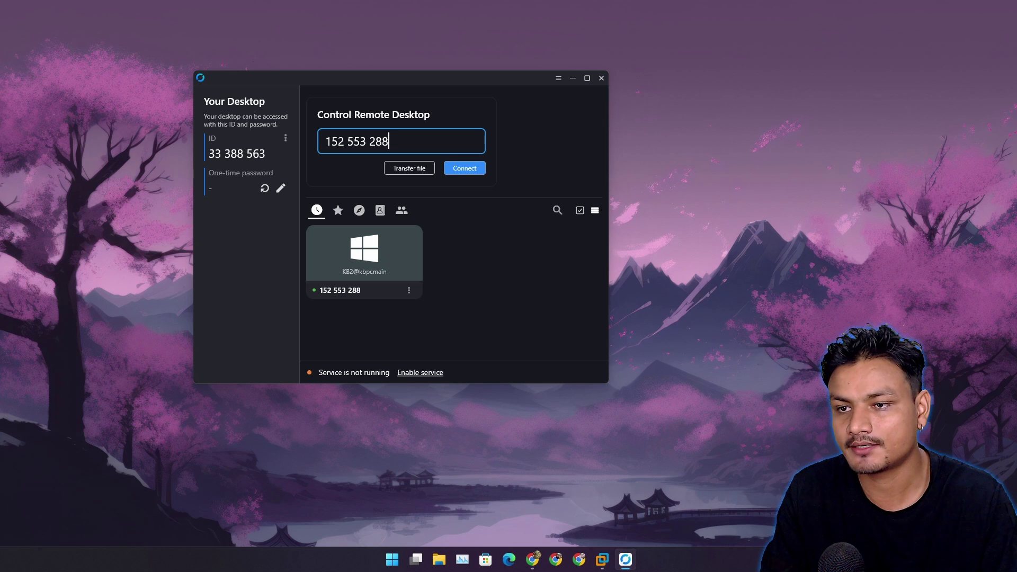
{"action": "key", "text": "Return"}
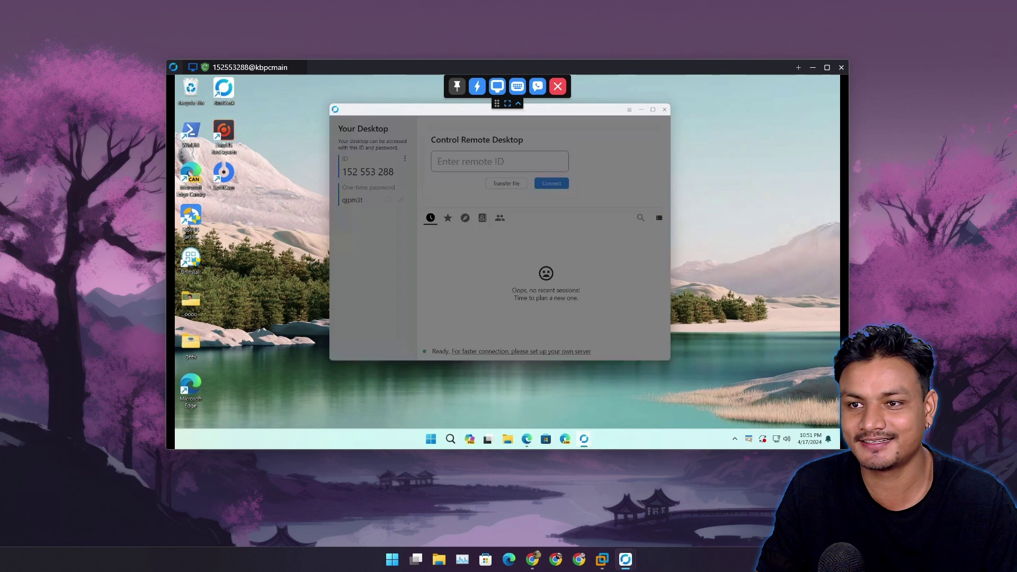
Close the remote session with confirmation and start a new connection to the same remote ID.
{"action": "left_click", "coordinate": [557, 86]}
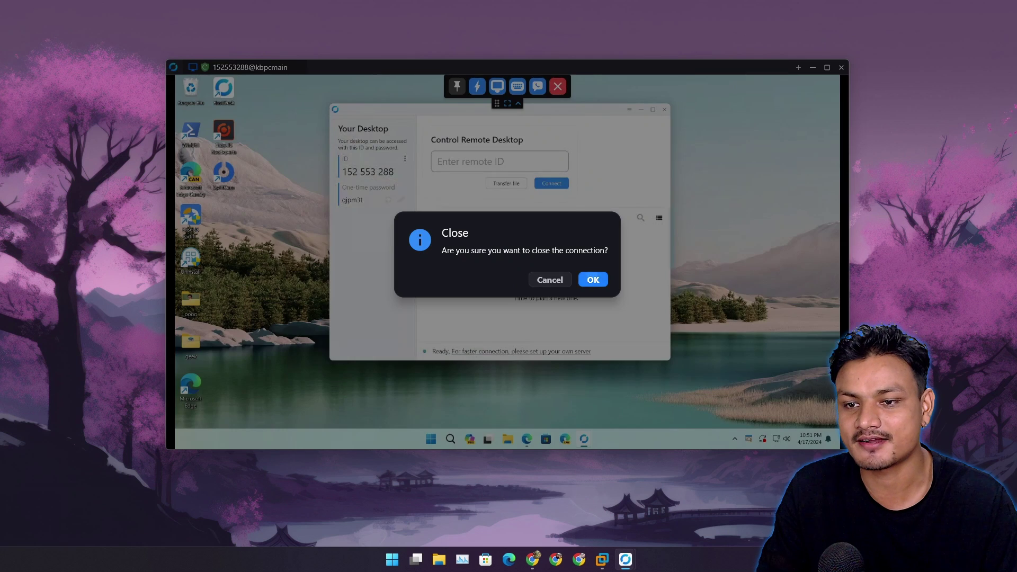
{"action": "left_click", "coordinate": [592, 280]}
{"action": "left_click", "coordinate": [465, 168]}
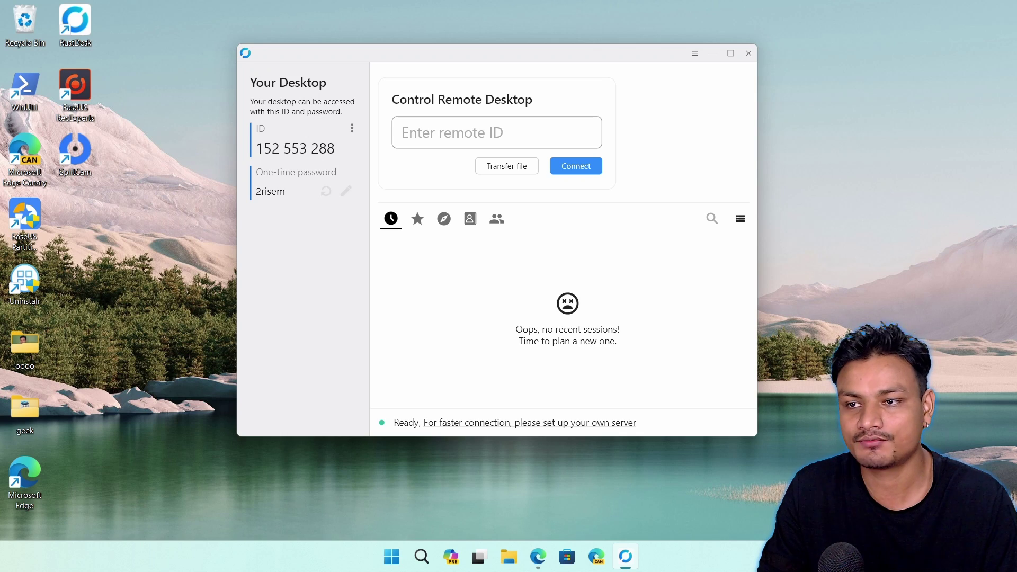
Copy the one-time password from the second computer and submit it in the password prompt of the connection.
{"action": "double_click", "coordinate": [270, 191]}
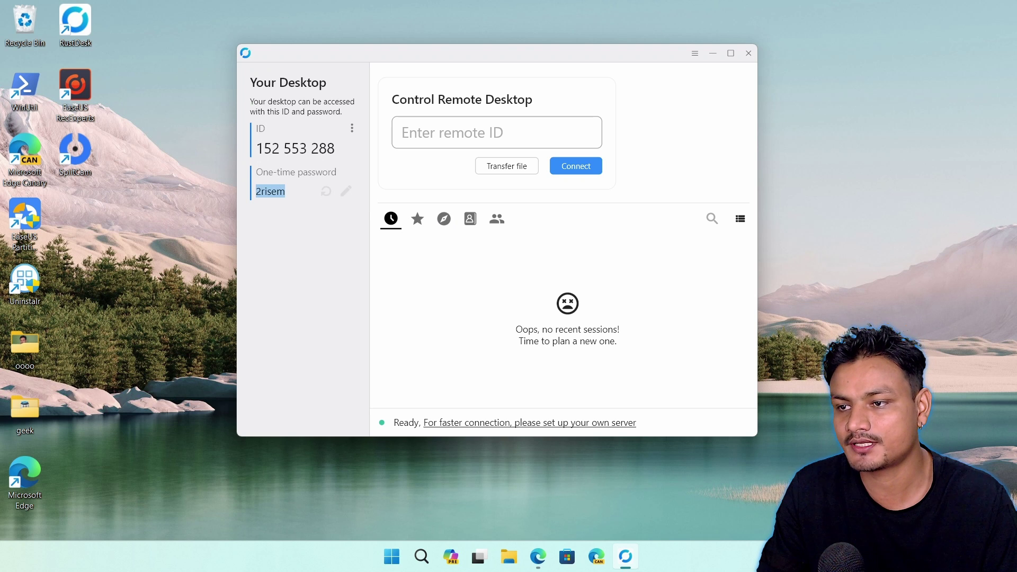
{"action": "right_click", "coordinate": [270, 191]}
{"action": "left_click", "coordinate": [295, 201]}
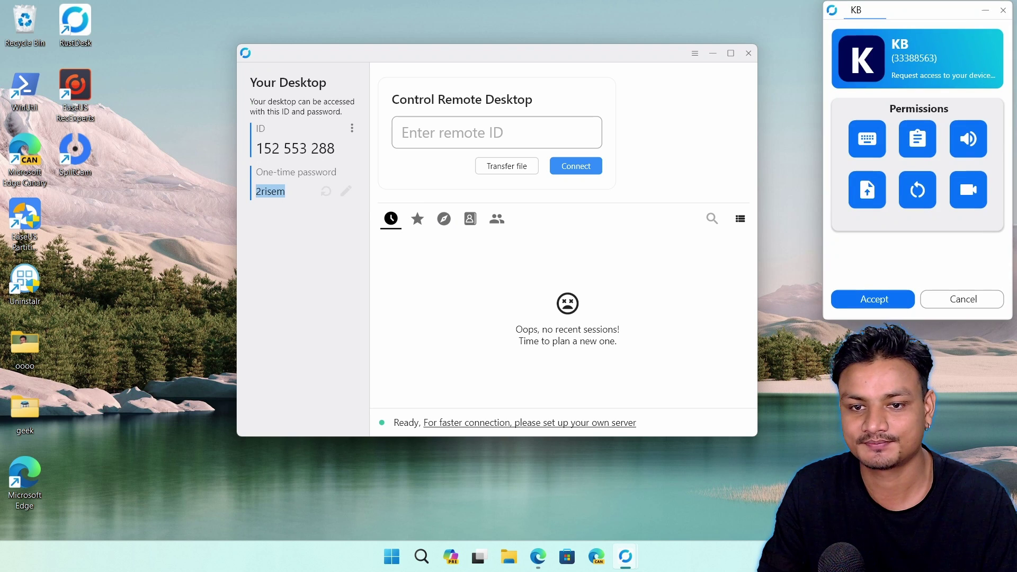
{"action": "mouse_move", "coordinate": [508, 1]}
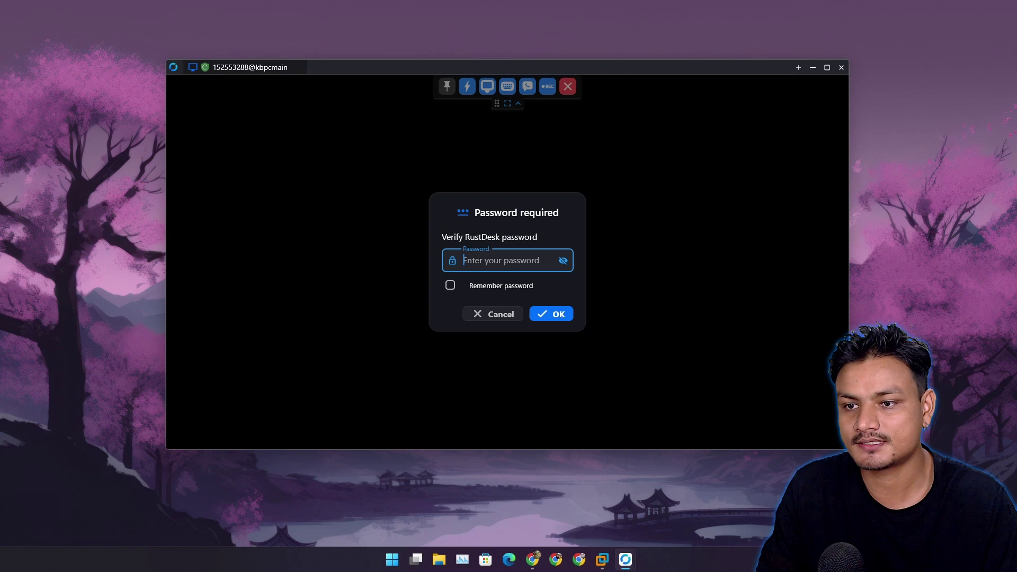
{"action": "right_click", "coordinate": [494, 261]}
{"action": "left_click", "coordinate": [512, 269]}
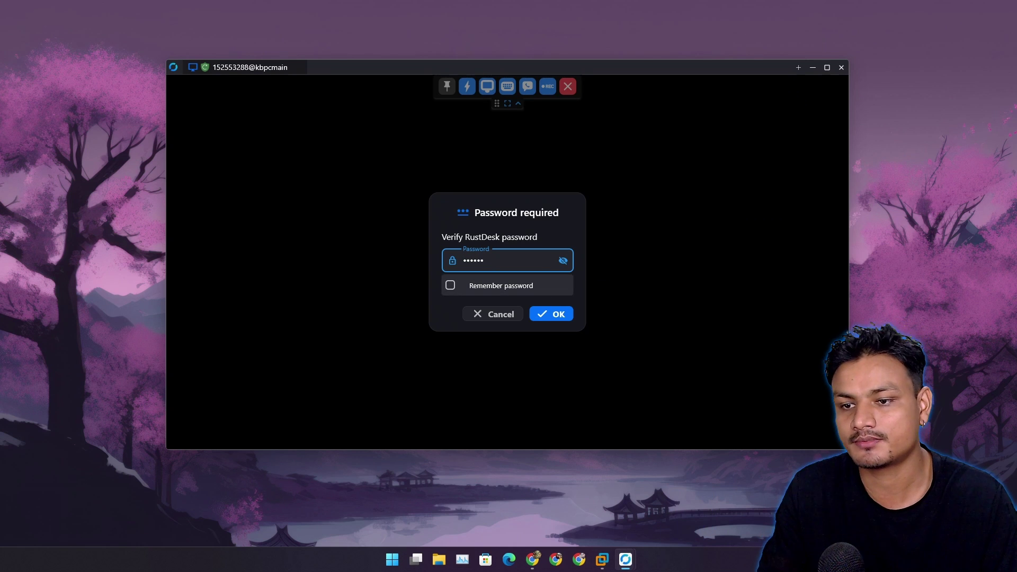
{"action": "left_click", "coordinate": [551, 314]}
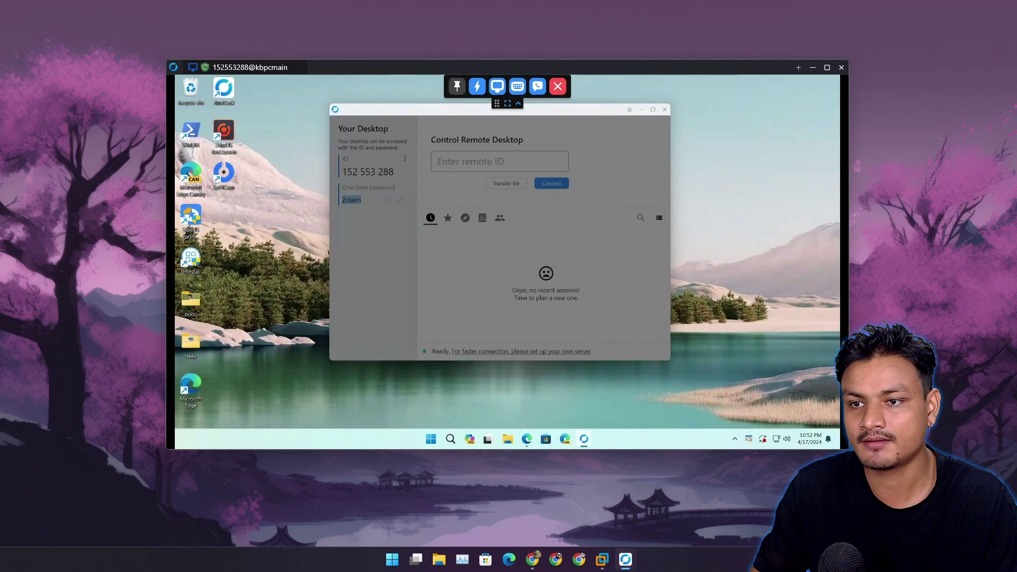
View the remote session in full screen, minimize the remote RustDesk window, and return to windowed view.
{"action": "left_click", "coordinate": [507, 103]}
{"action": "left_click", "coordinate": [713, 51]}
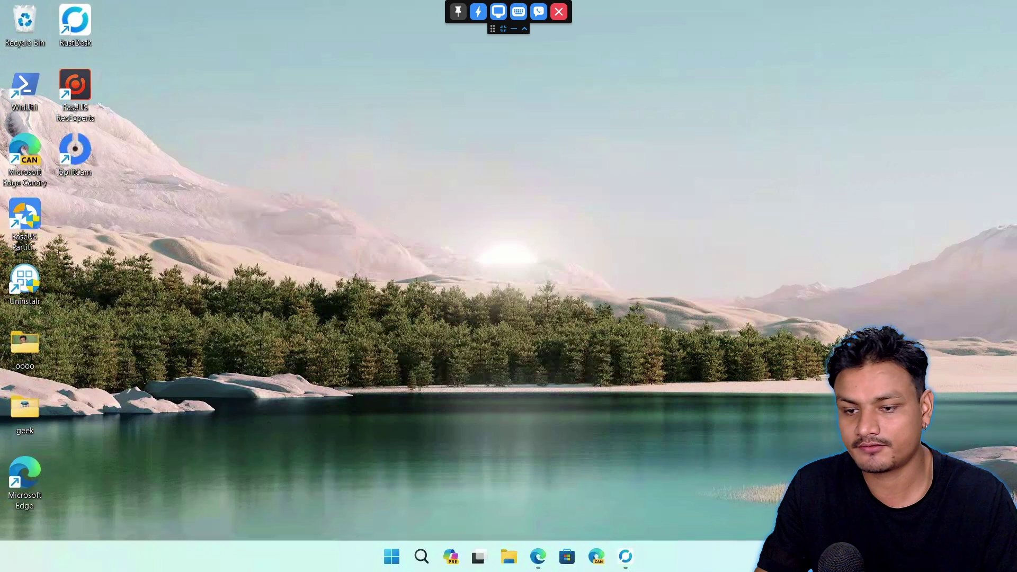
{"action": "key", "text": "F11"}
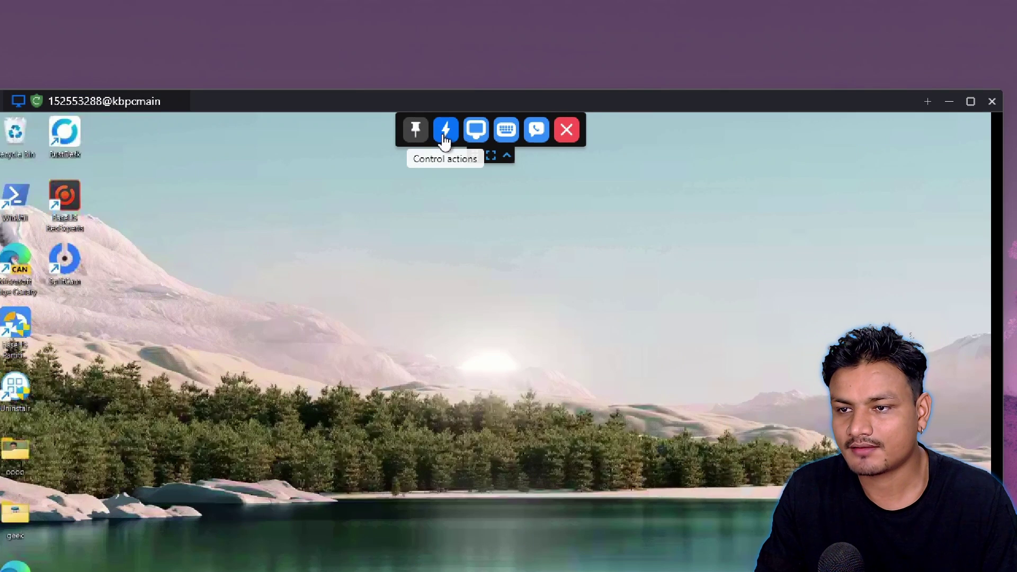
Examine the session's control actions, display settings, keyboard modes and chat options.
{"action": "left_click", "coordinate": [445, 139]}
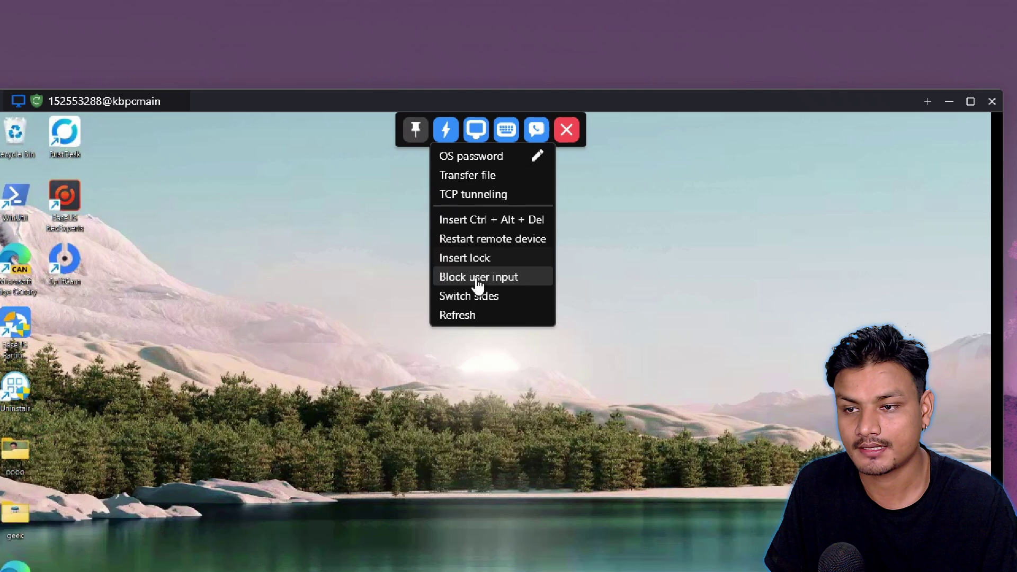
{"action": "left_click", "coordinate": [476, 129]}
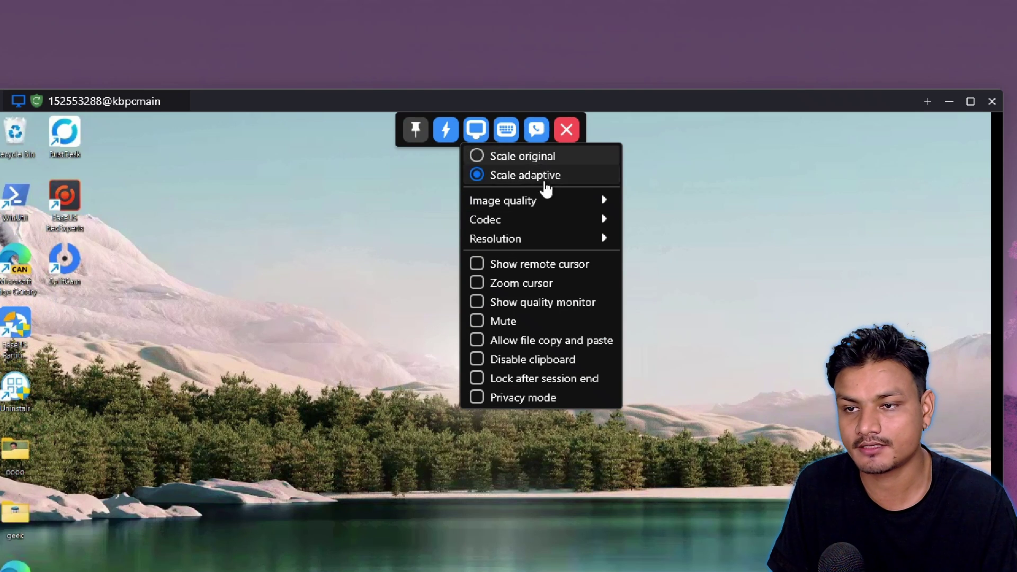
{"action": "left_click", "coordinate": [504, 133]}
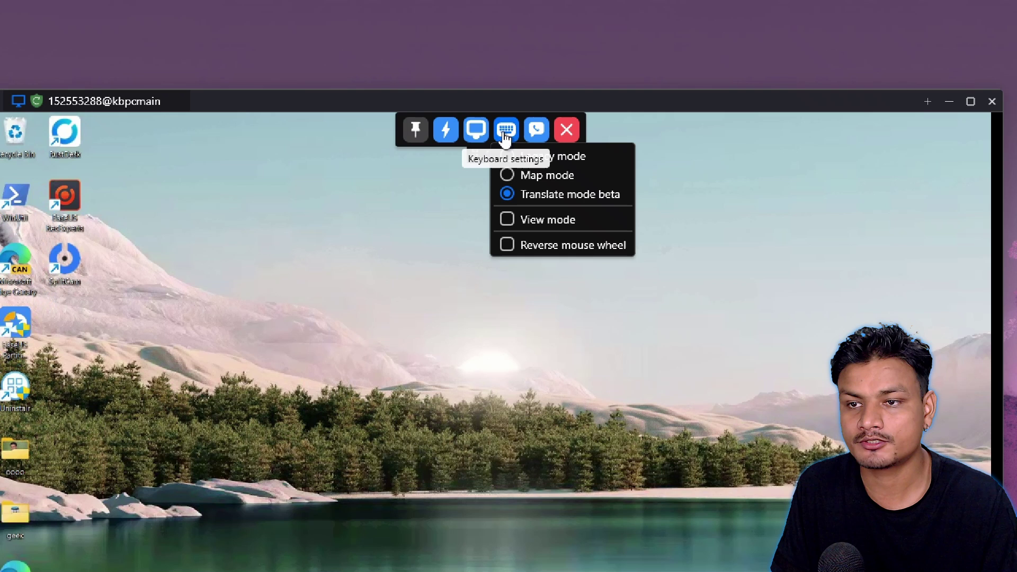
{"action": "left_click", "coordinate": [533, 132]}
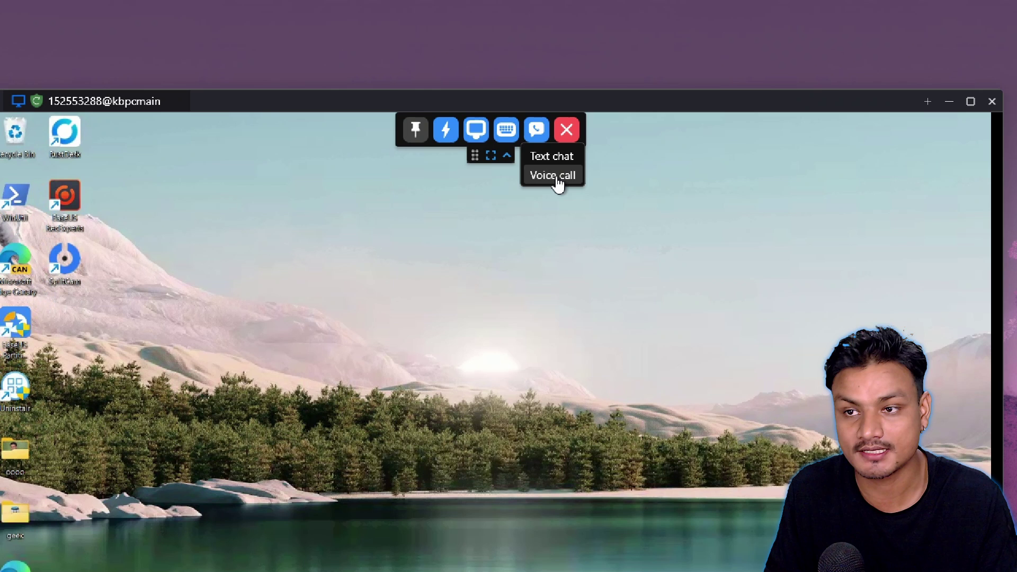
Open a file transfer session with the remote computer and view the local and remote user folders.
{"action": "left_click", "coordinate": [448, 133]}
{"action": "left_click", "coordinate": [453, 137]}
{"action": "left_click", "coordinate": [447, 136]}
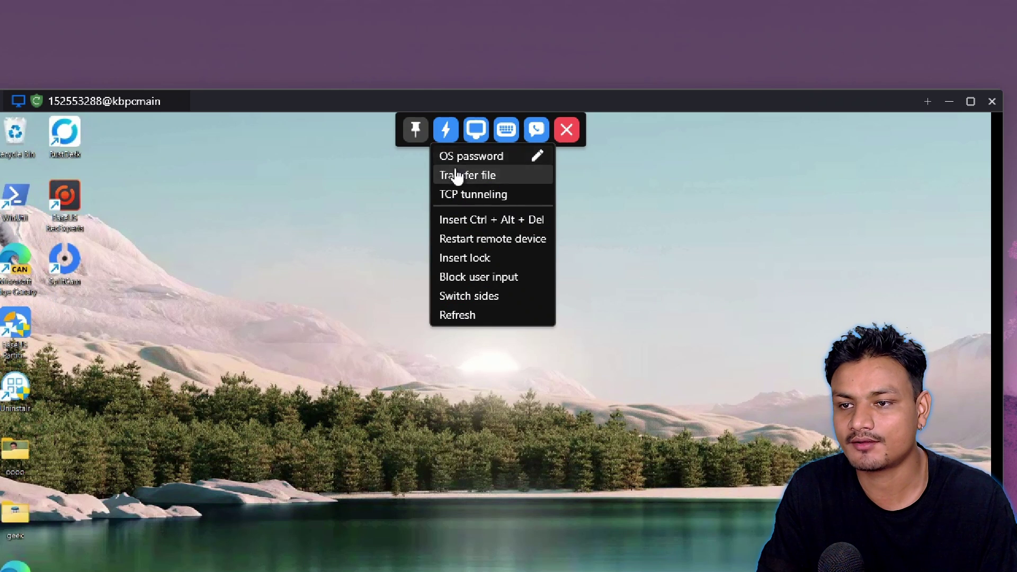
{"action": "left_click", "coordinate": [473, 176]}
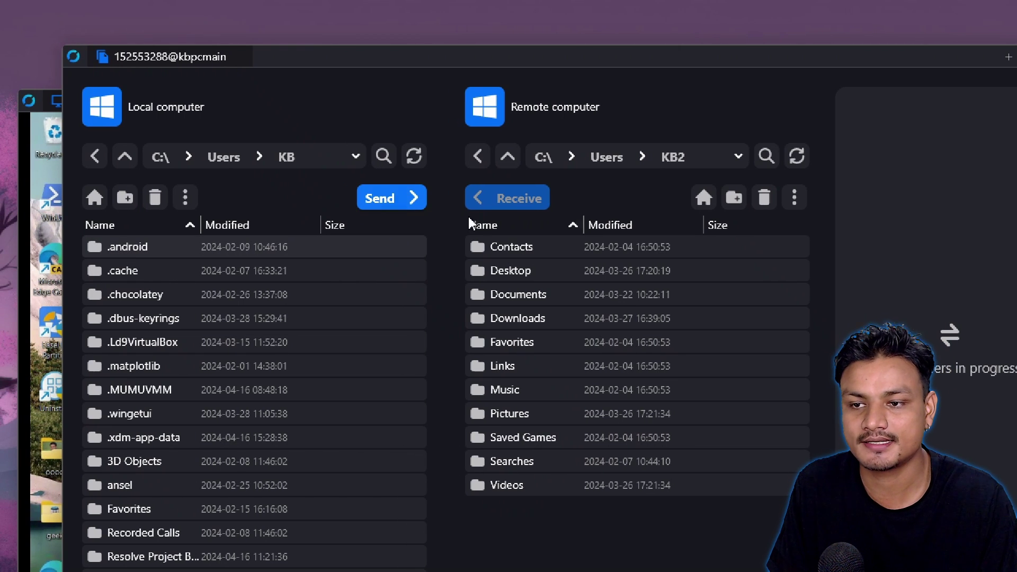
{"action": "left_click", "coordinate": [500, 250]}
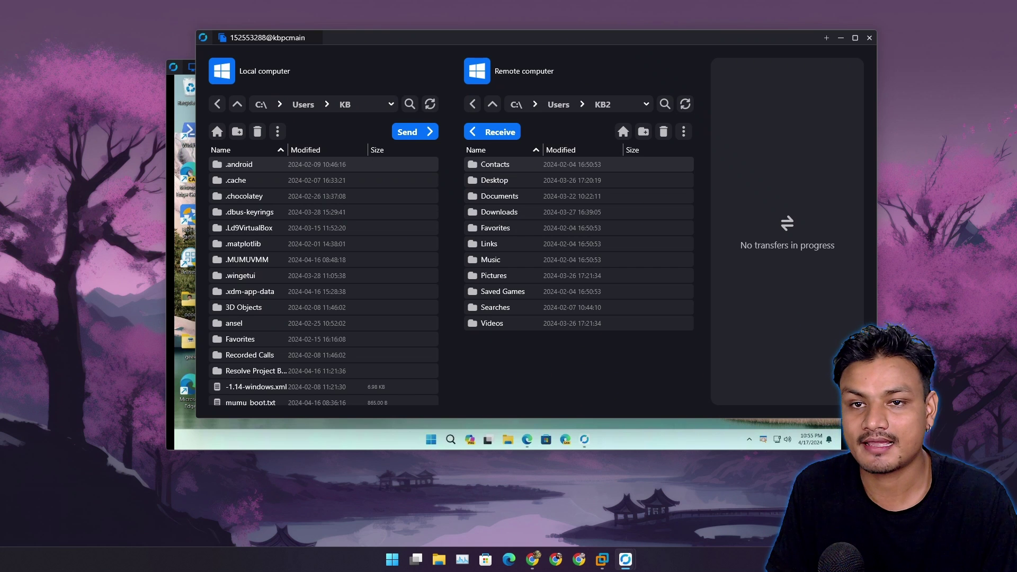
Close the file transfer window and end the remote desktop session.
{"action": "left_click", "coordinate": [869, 38]}
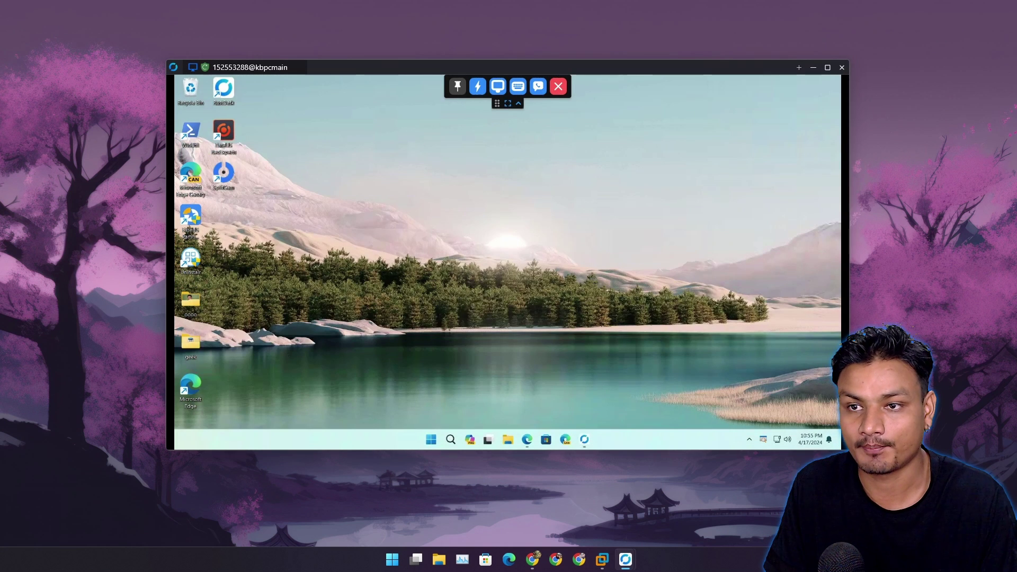
{"action": "left_click", "coordinate": [841, 68]}
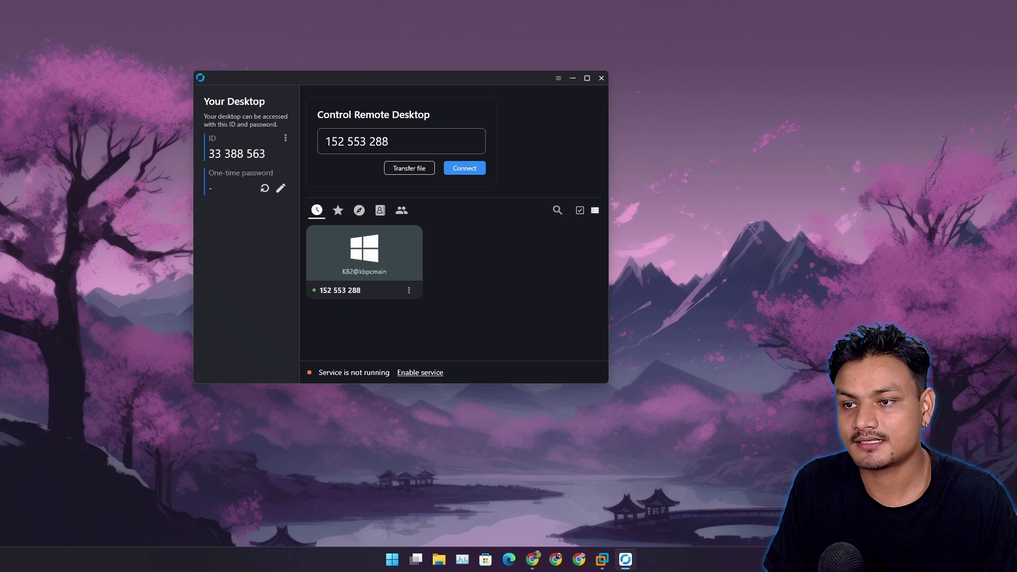
Return to the RustDesk website in the browser and open the beta Web Client linked in the footer.
{"action": "left_click", "coordinate": [532, 559]}
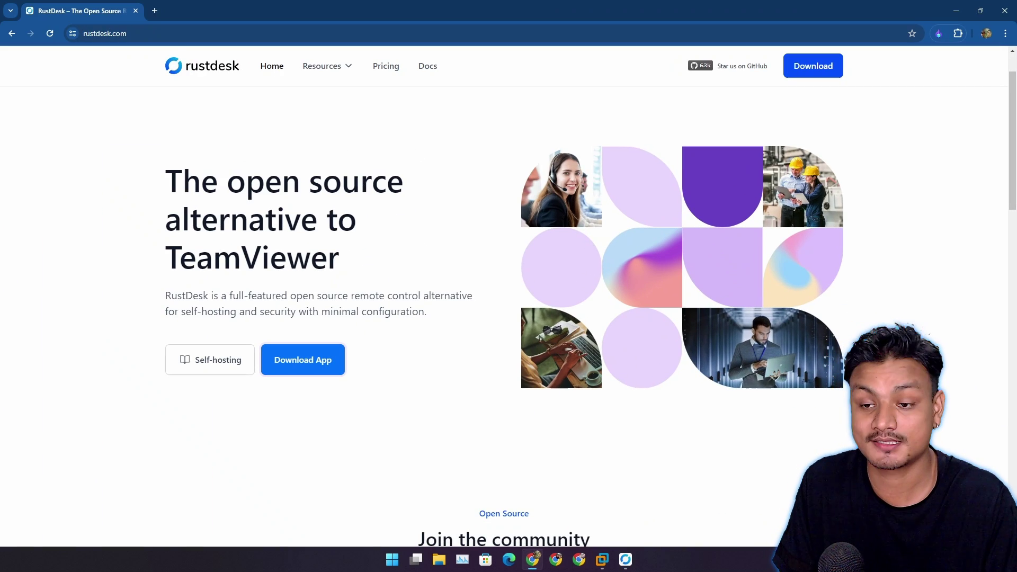
{"action": "scroll", "coordinate": [509, 297], "scroll_direction": "down", "scroll_amount": 20}
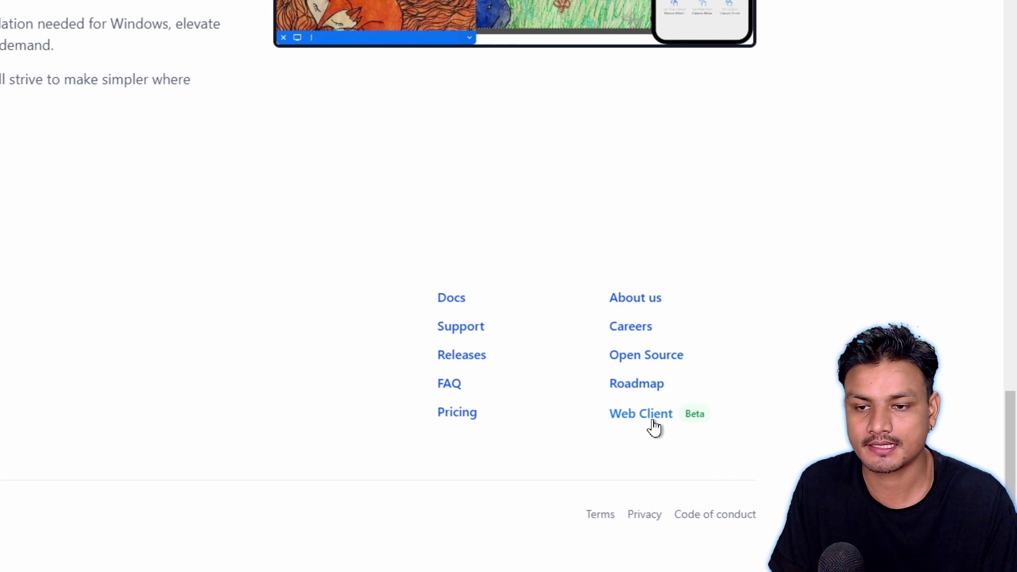
{"action": "left_click", "coordinate": [652, 422]}
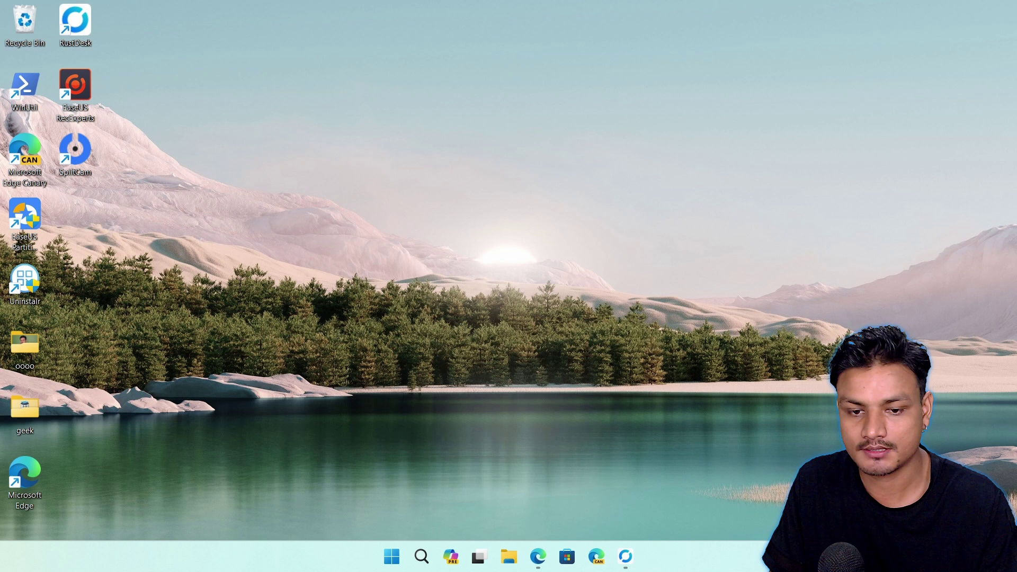
Copy the second computer's RustDesk ID and paste it as the Remote ID in the web client.
{"action": "left_click", "coordinate": [625, 556]}
{"action": "triple_click", "coordinate": [295, 149]}
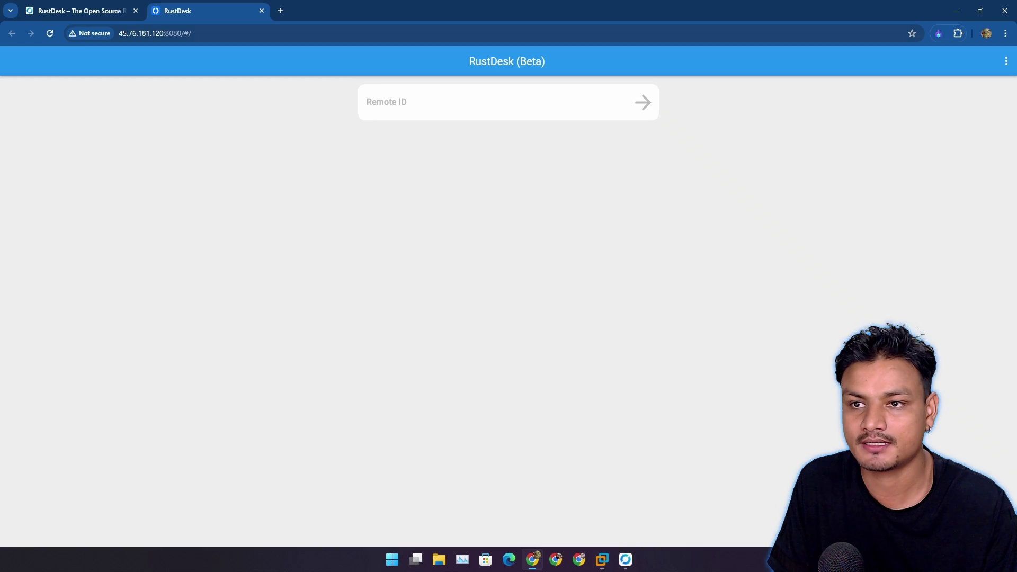
{"action": "right_click", "coordinate": [472, 99]}
{"action": "left_click", "coordinate": [495, 202]}
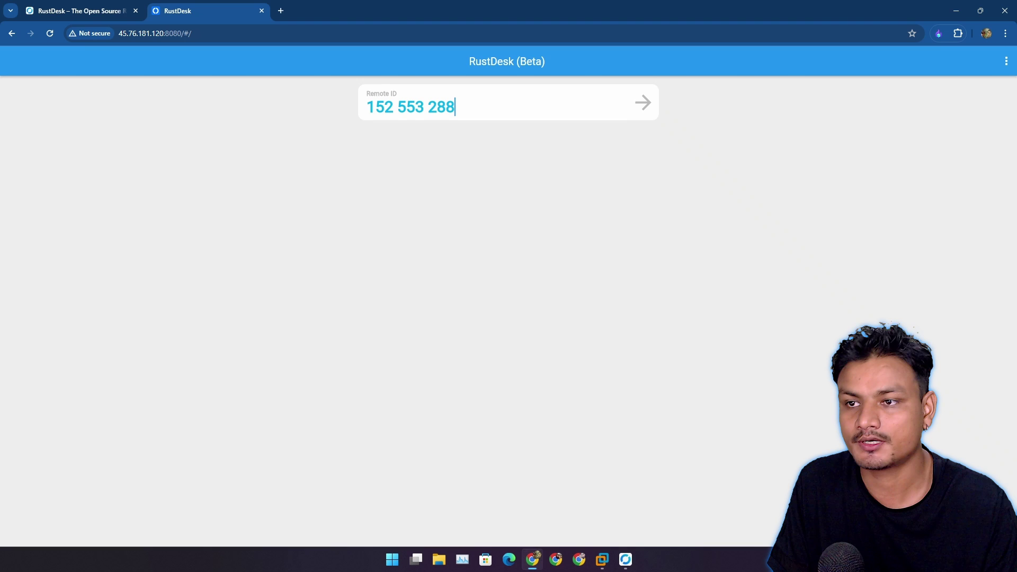
Try to connect to the remote computer from the web client, dismissing the error and retrying once.
{"action": "left_click", "coordinate": [643, 103]}
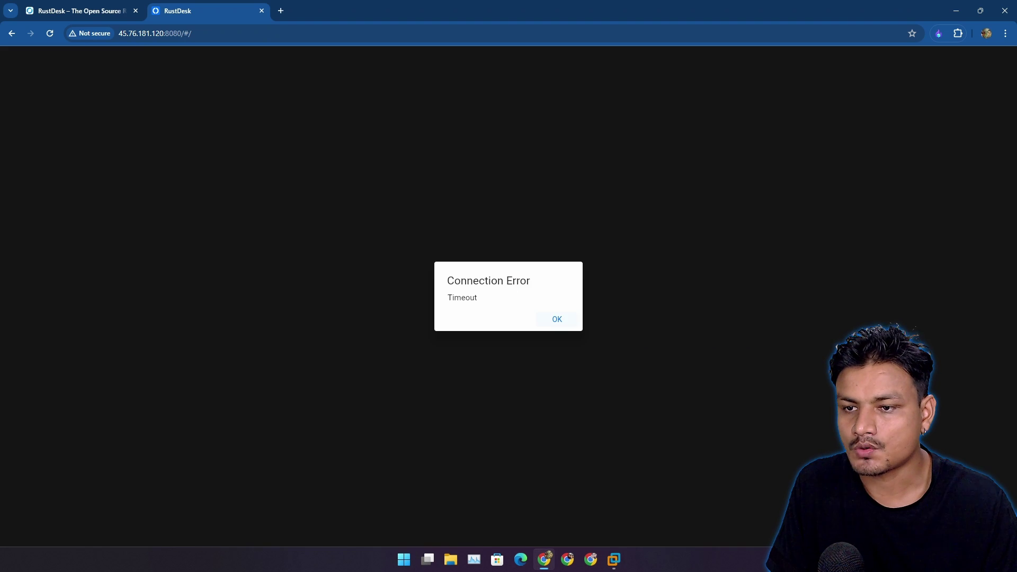
{"action": "left_click", "coordinate": [556, 319]}
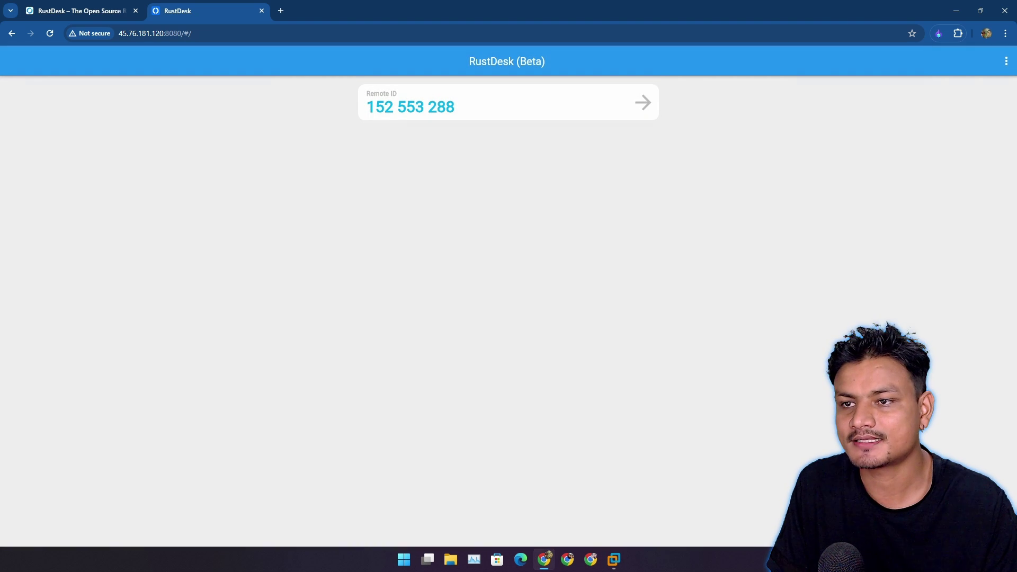
{"action": "left_click", "coordinate": [642, 103]}
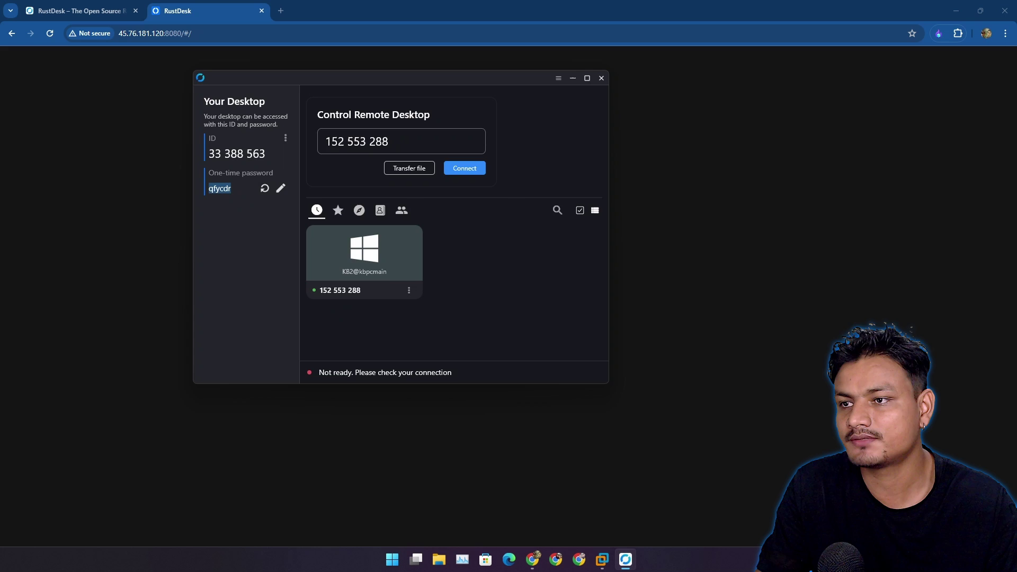
Switch back to the RustDesk application window and close it.
{"action": "key", "text": "alt+Tab"}
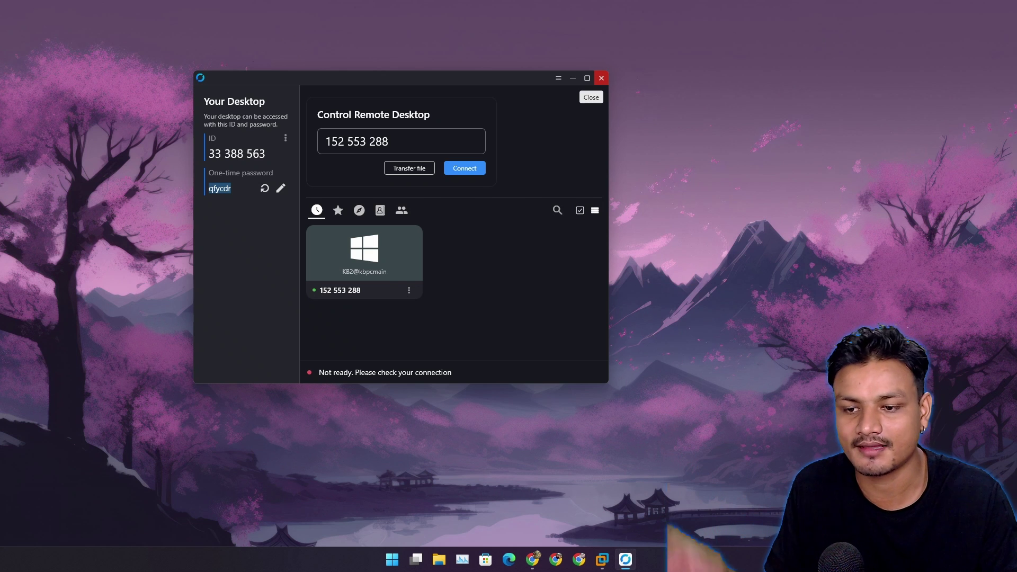
{"action": "left_click", "coordinate": [601, 78]}
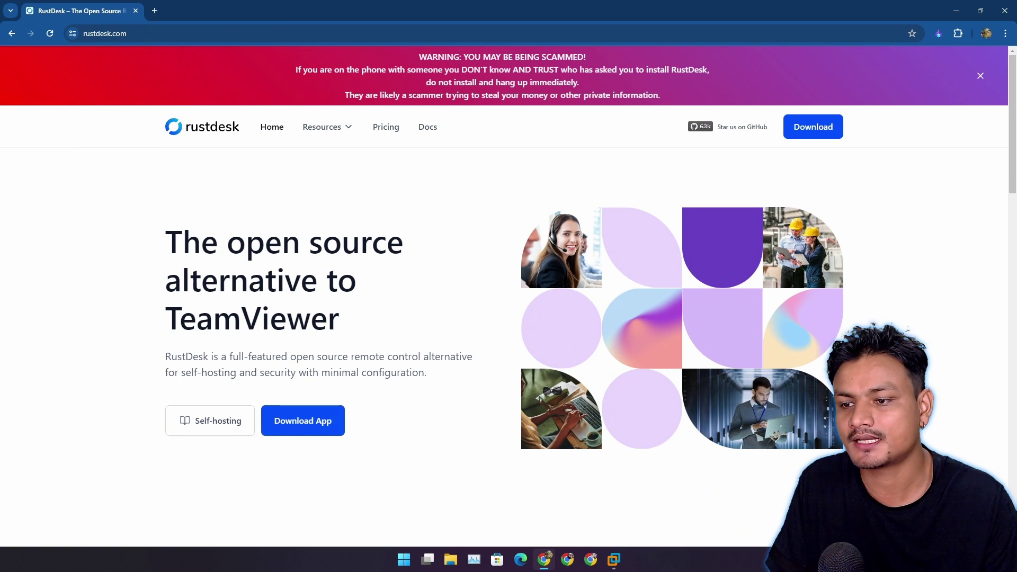
Open the app download page from the RustDesk home page in a new browser tab and view it.
{"action": "right_click", "coordinate": [291, 426]}
{"action": "left_click", "coordinate": [339, 261]}
{"action": "left_click", "coordinate": [206, 11]}
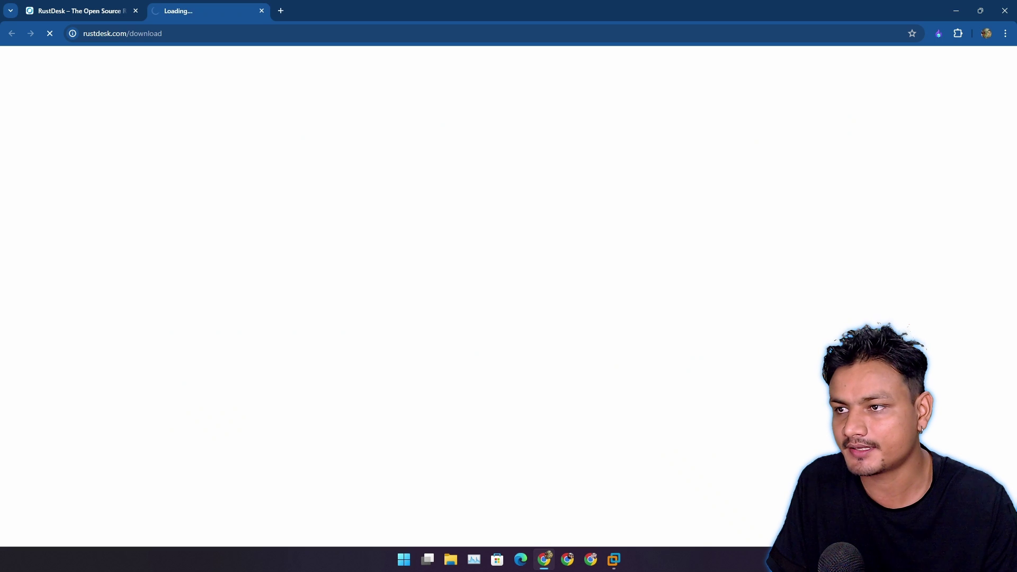
Return to the RustDesk home page and highlight the full scam warning text in the banner.
{"action": "left_click", "coordinate": [80, 11]}
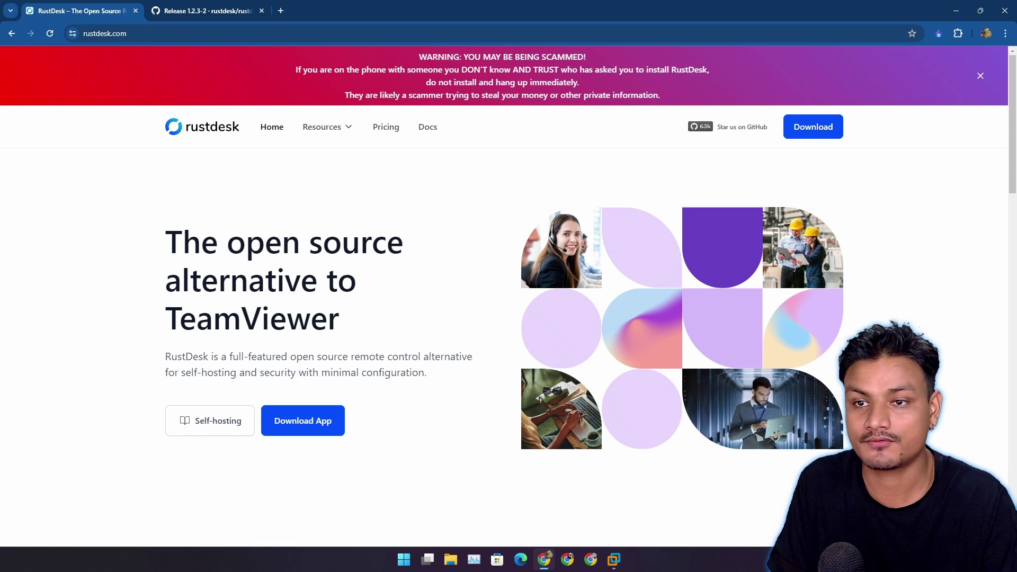
{"action": "left_click_drag", "start_coordinate": [661, 95], "coordinate": [417, 56]}
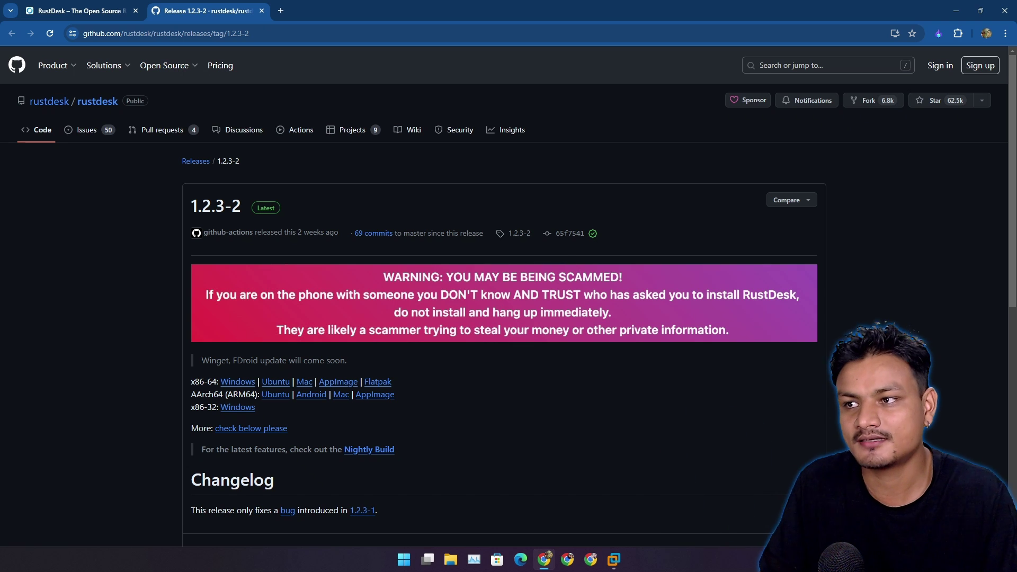
Open the Self-hosting documentation from the RustDesk home page in a new browser tab and view it.
{"action": "key", "text": "ctrl+Tab"}
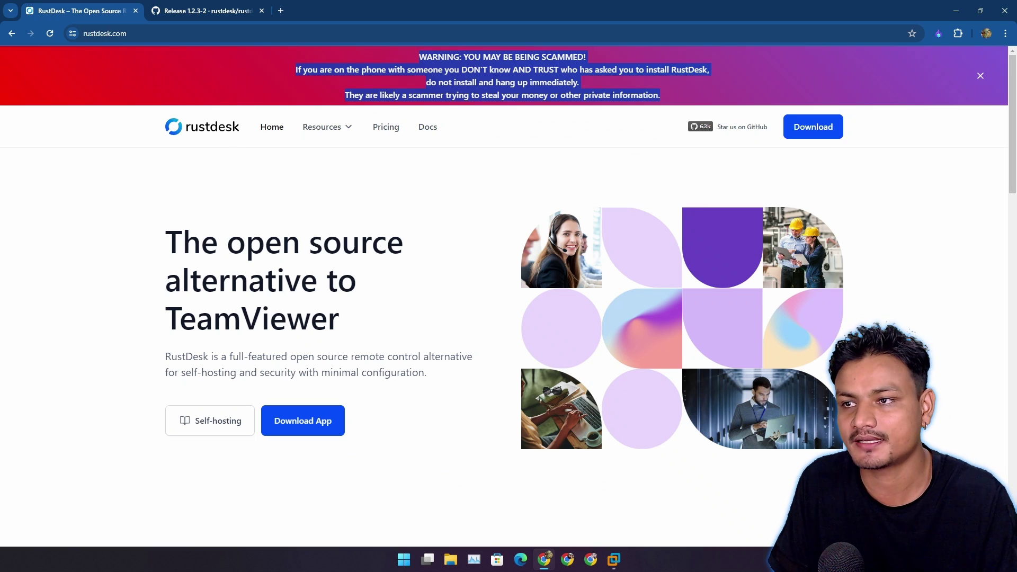
{"action": "scroll", "coordinate": [193, 275], "scroll_direction": "down", "scroll_amount": 3}
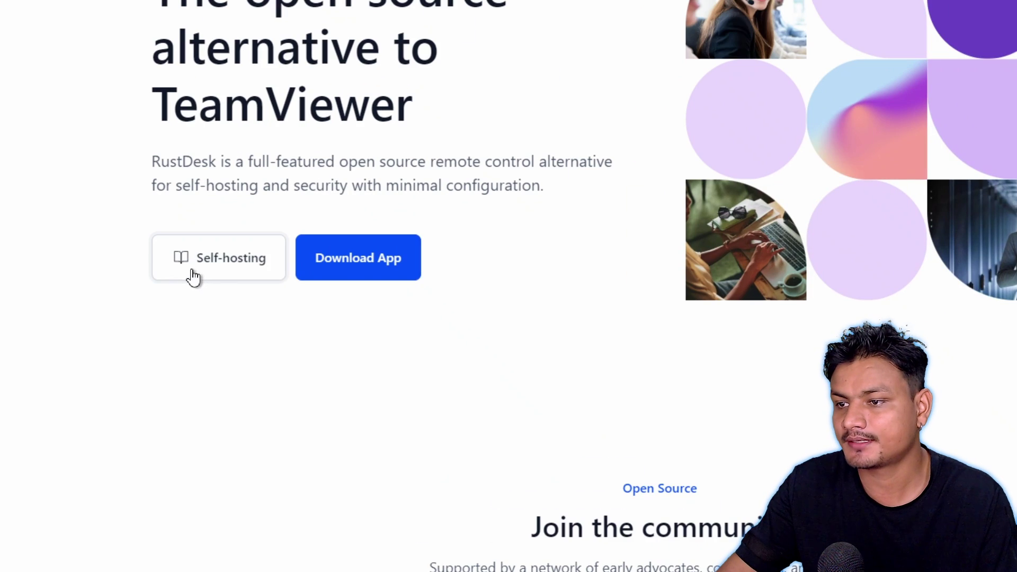
{"action": "right_click", "coordinate": [196, 271]}
{"action": "left_click", "coordinate": [228, 279]}
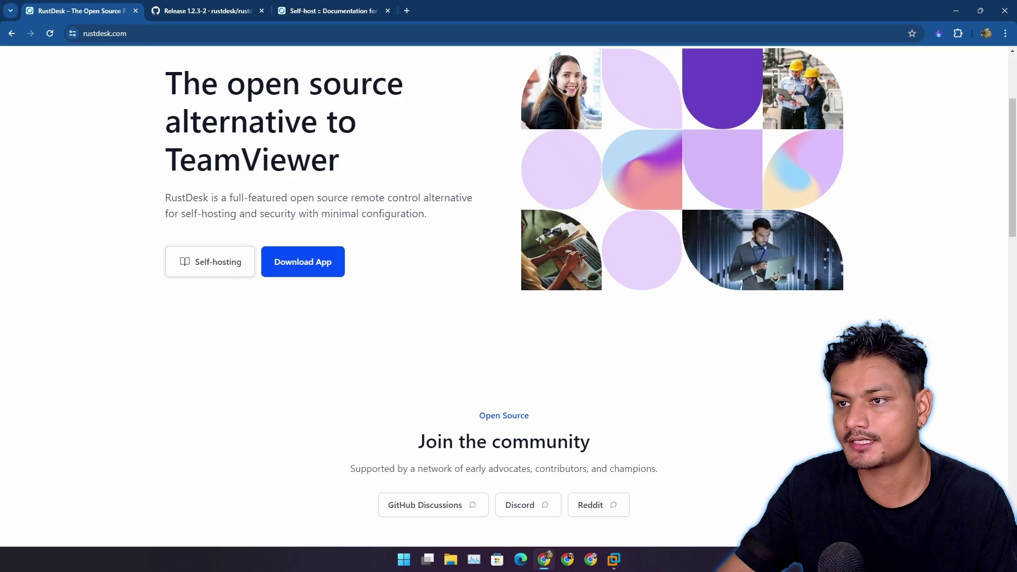
{"action": "key", "text": "ctrl+Tab"}
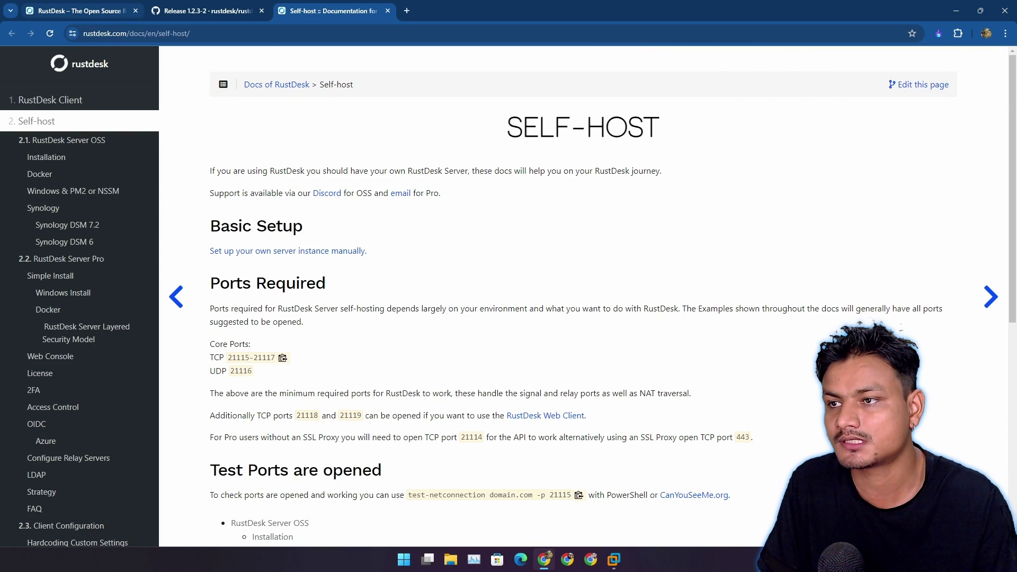
Return to the RustDesk home page, open its Pricing page and look through the self-hosting plans.
{"action": "left_click", "coordinate": [80, 10]}
{"action": "scroll", "coordinate": [508, 296], "scroll_direction": "up", "scroll_amount": 3}
{"action": "left_click", "coordinate": [386, 127]}
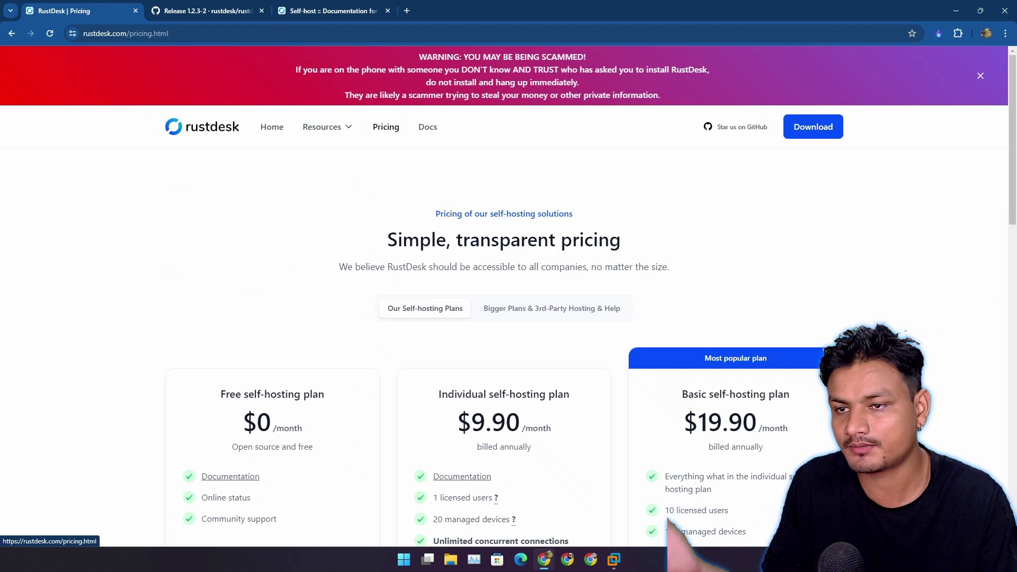
{"action": "scroll", "coordinate": [503, 297], "scroll_direction": "down", "scroll_amount": 5}
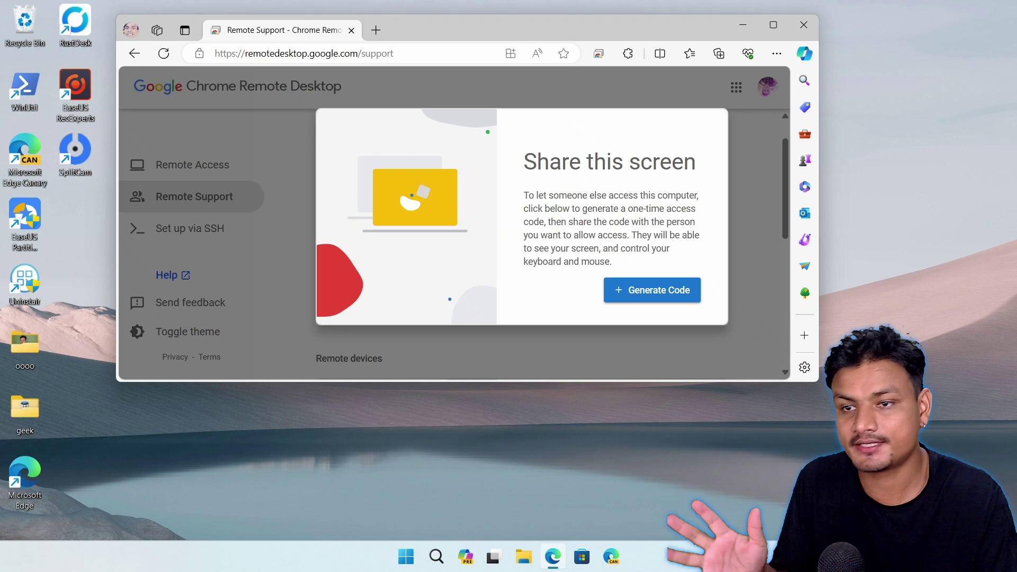
In Chrome Remote Desktop, generate a one-time access code for sharing this screen and copy it.
{"action": "left_click", "coordinate": [651, 289]}
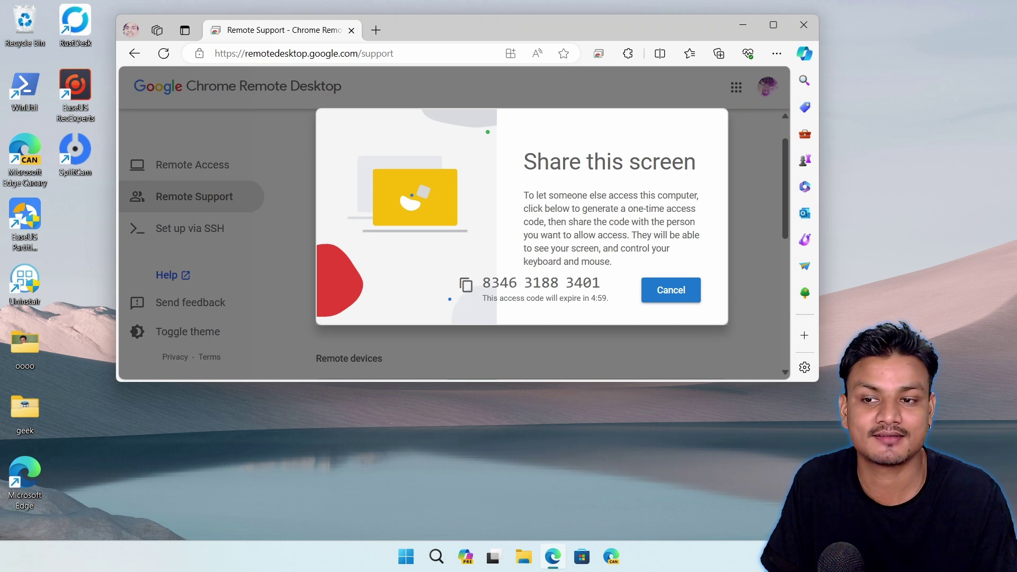
{"action": "left_click_drag", "start_coordinate": [601, 283], "coordinate": [482, 283]}
{"action": "right_click", "coordinate": [496, 280]}
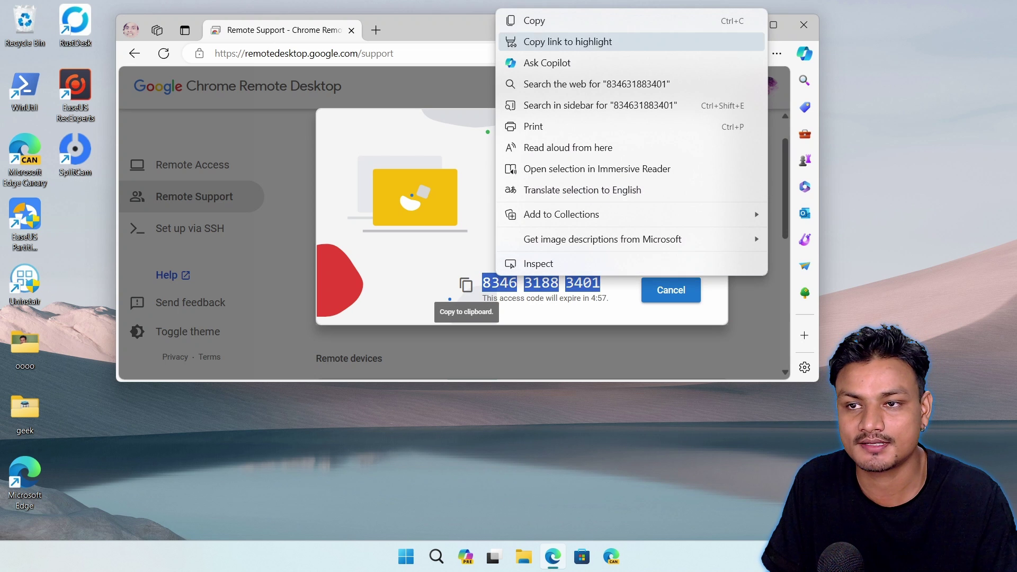
{"action": "left_click", "coordinate": [534, 20]}
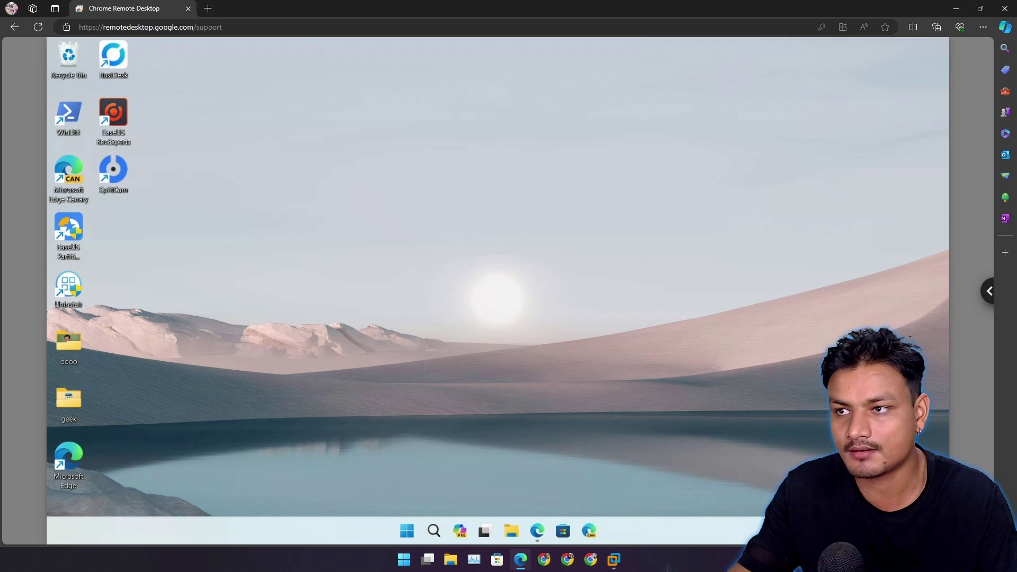
Open the session options of the Chrome Remote Desktop connection and switch the remote desktop to full screen.
{"action": "left_click", "coordinate": [988, 291]}
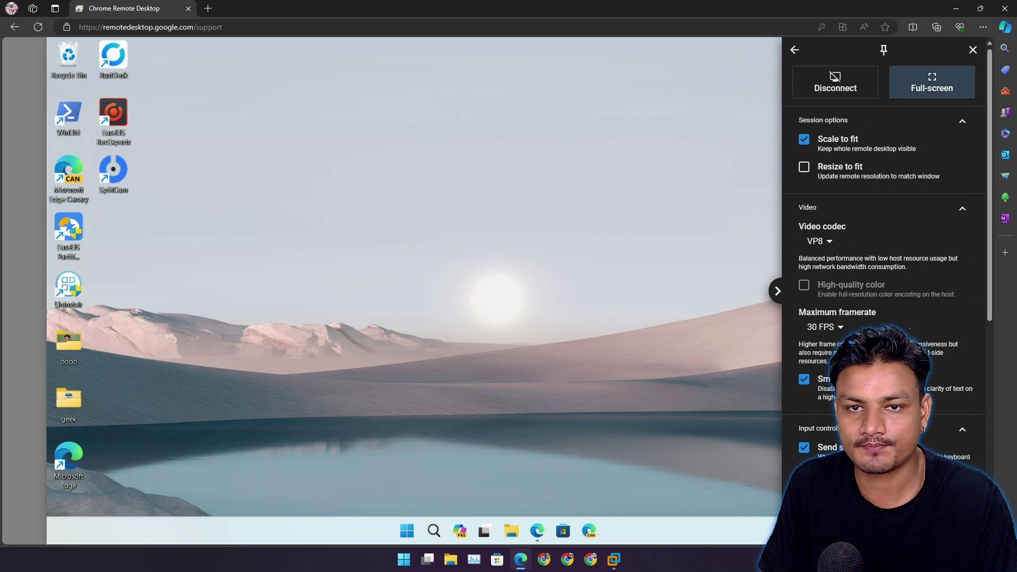
{"action": "left_click", "coordinate": [932, 82]}
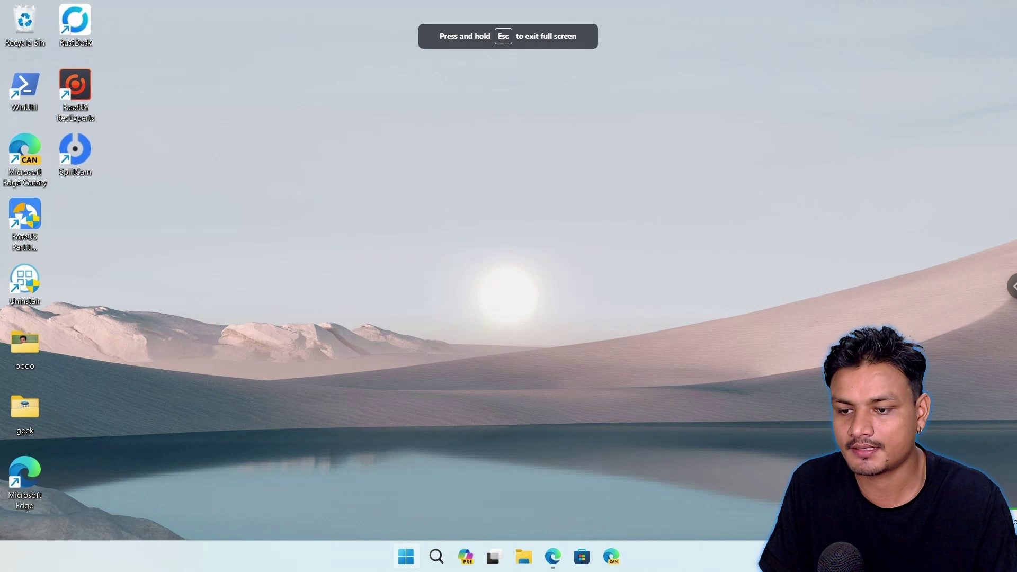
Test the remote computer's responsiveness by repeatedly opening and closing the Start menu and using the desktop's context menu.
{"action": "key", "text": "super"}
{"action": "key", "text": "super"}
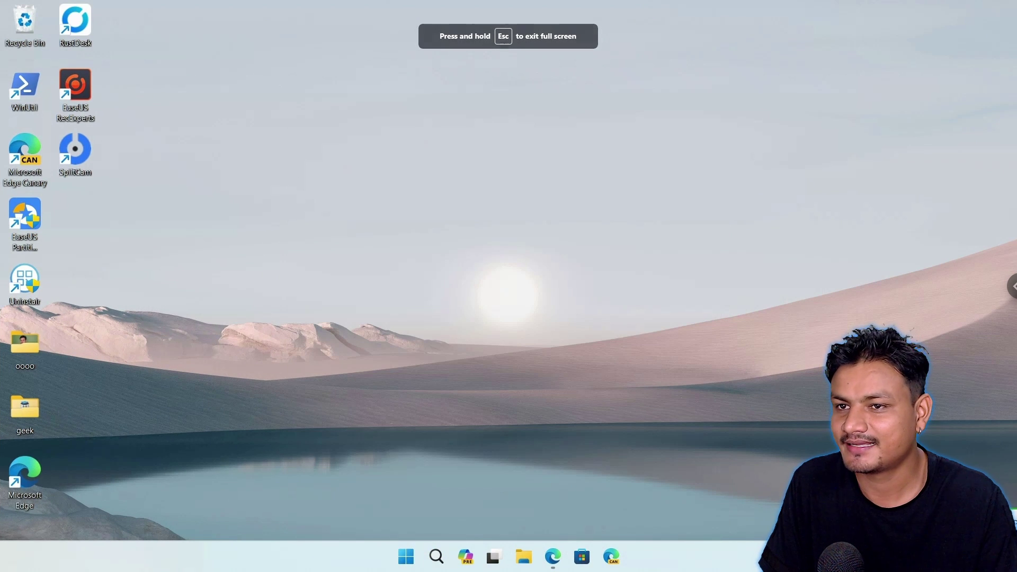
{"action": "right_click", "coordinate": [272, 166]}
{"action": "left_click", "coordinate": [316, 221]}
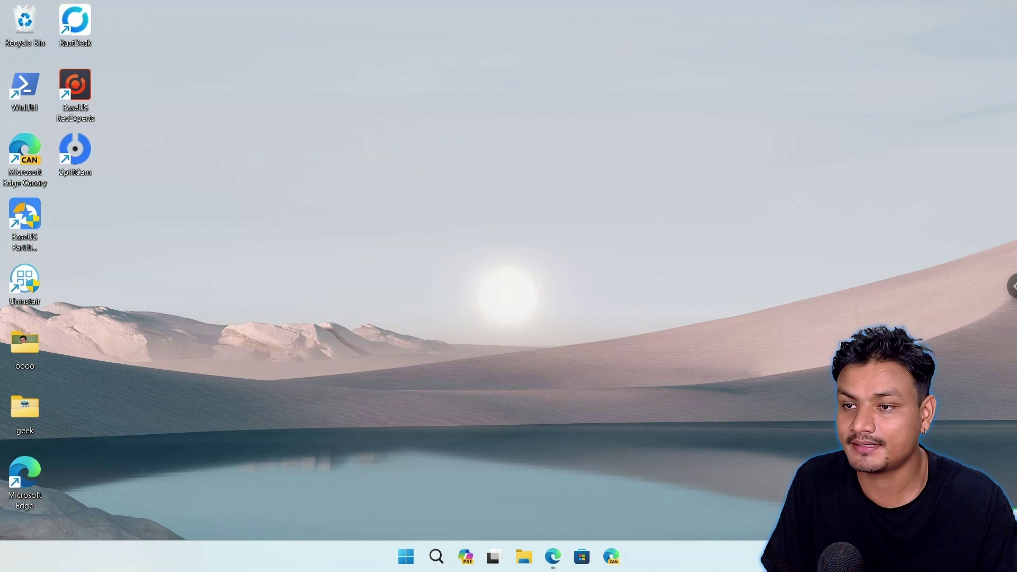
{"action": "right_click", "coordinate": [356, 172]}
{"action": "left_click", "coordinate": [400, 228]}
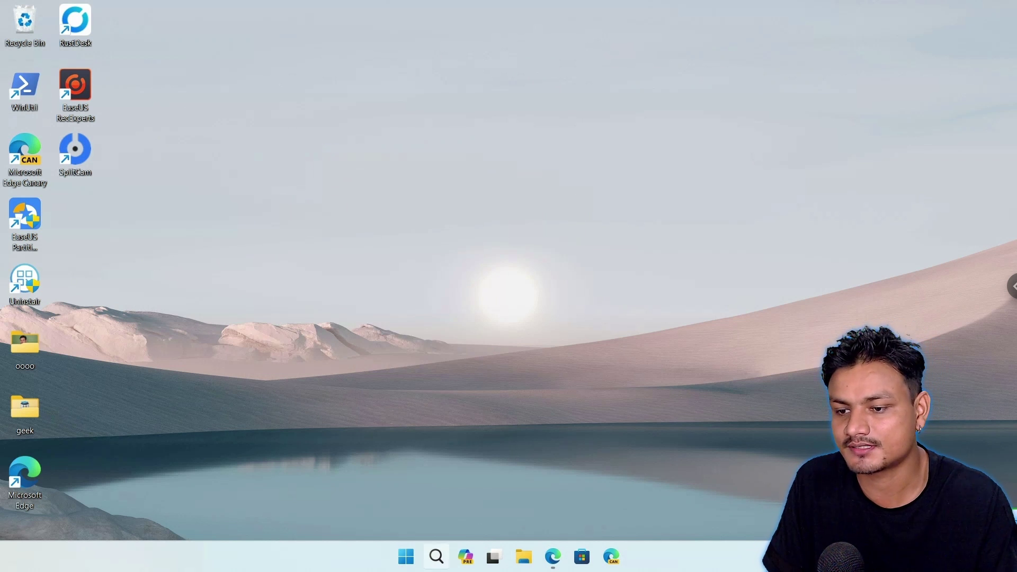
{"action": "left_click", "coordinate": [405, 556]}
{"action": "left_click", "coordinate": [405, 556]}
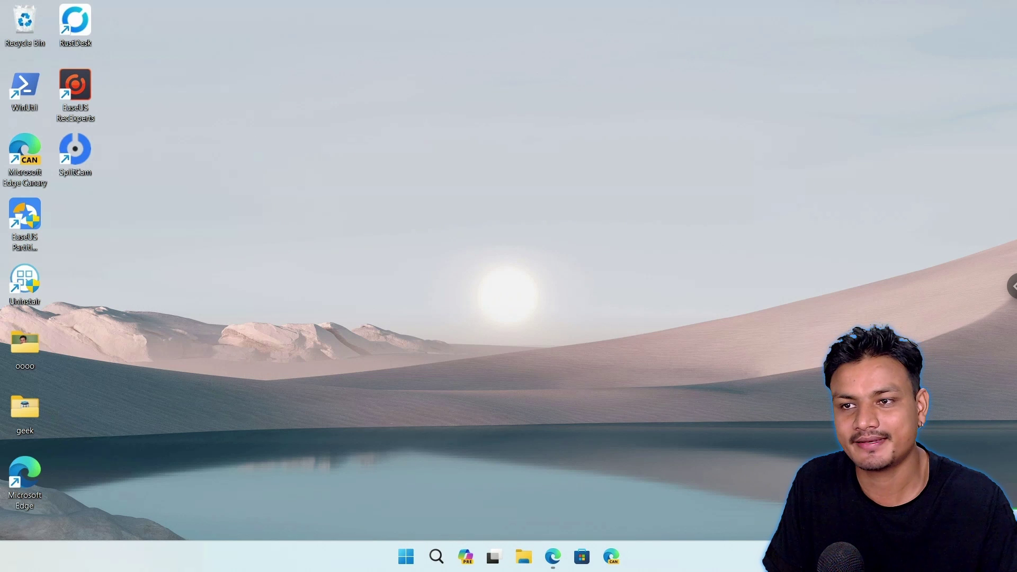
Open File Explorer on the remote computer, browse the Downloads, Documents, Music and Videos folders, and close the window.
{"action": "key", "text": "super+e"}
{"action": "left_click_drag", "start_coordinate": [384, 160], "coordinate": [555, 66]}
{"action": "left_click", "coordinate": [229, 260]}
{"action": "left_click", "coordinate": [229, 281]}
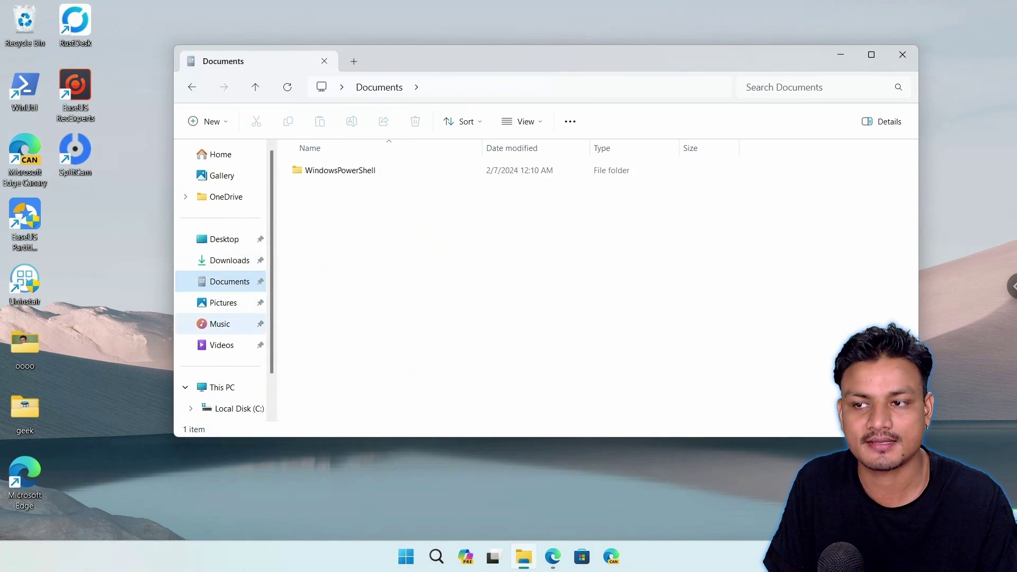
{"action": "left_click", "coordinate": [220, 324]}
{"action": "left_click", "coordinate": [221, 345]}
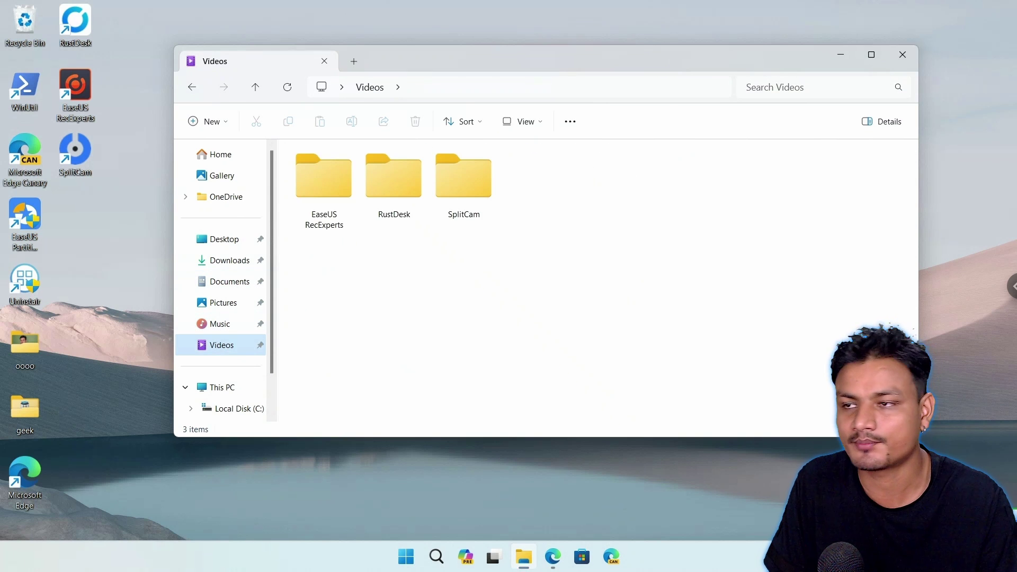
{"action": "key", "text": "alt+F4"}
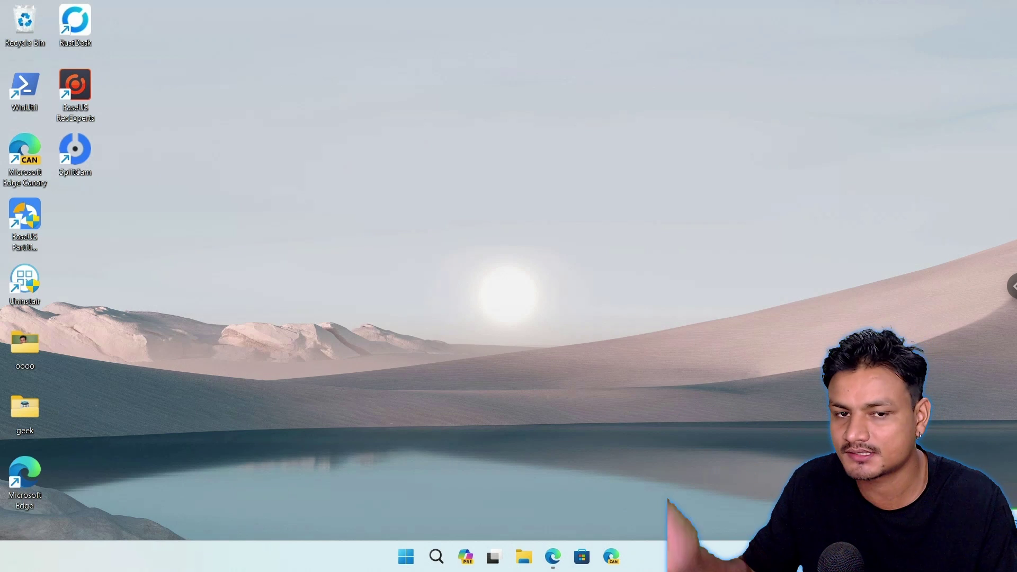
Review the session, video and input control options in the full-screen Chrome Remote Desktop session.
{"action": "left_click", "coordinate": [1010, 286]}
{"action": "scroll", "coordinate": [906, 212], "scroll_direction": "down", "scroll_amount": 2}
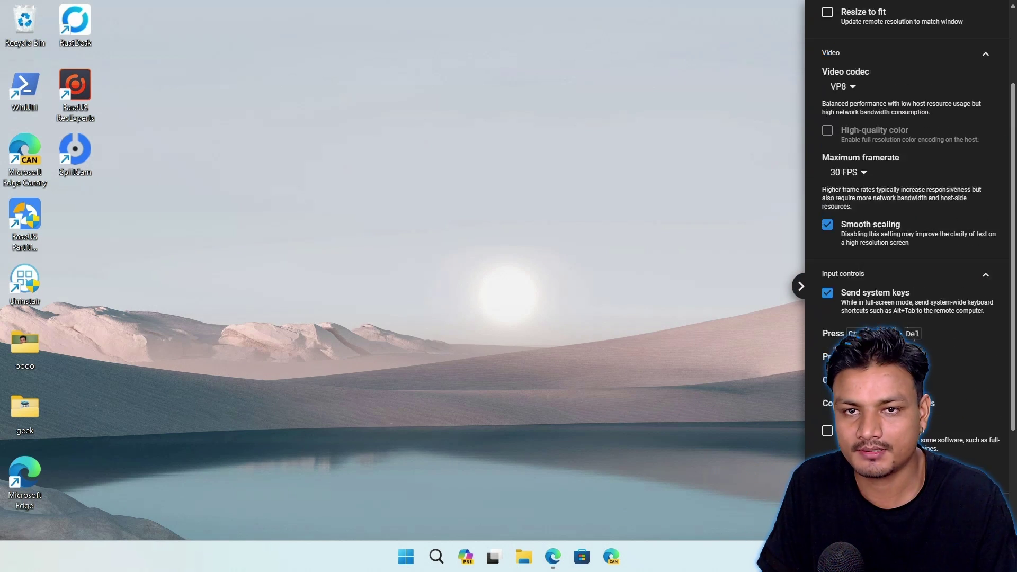
{"action": "scroll", "coordinate": [906, 238], "scroll_direction": "up", "scroll_amount": 2}
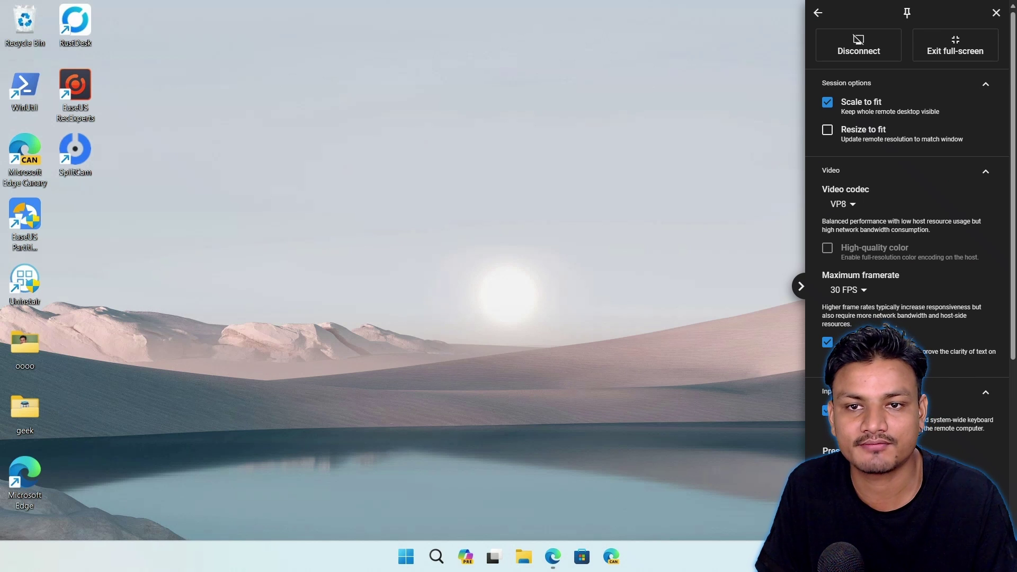